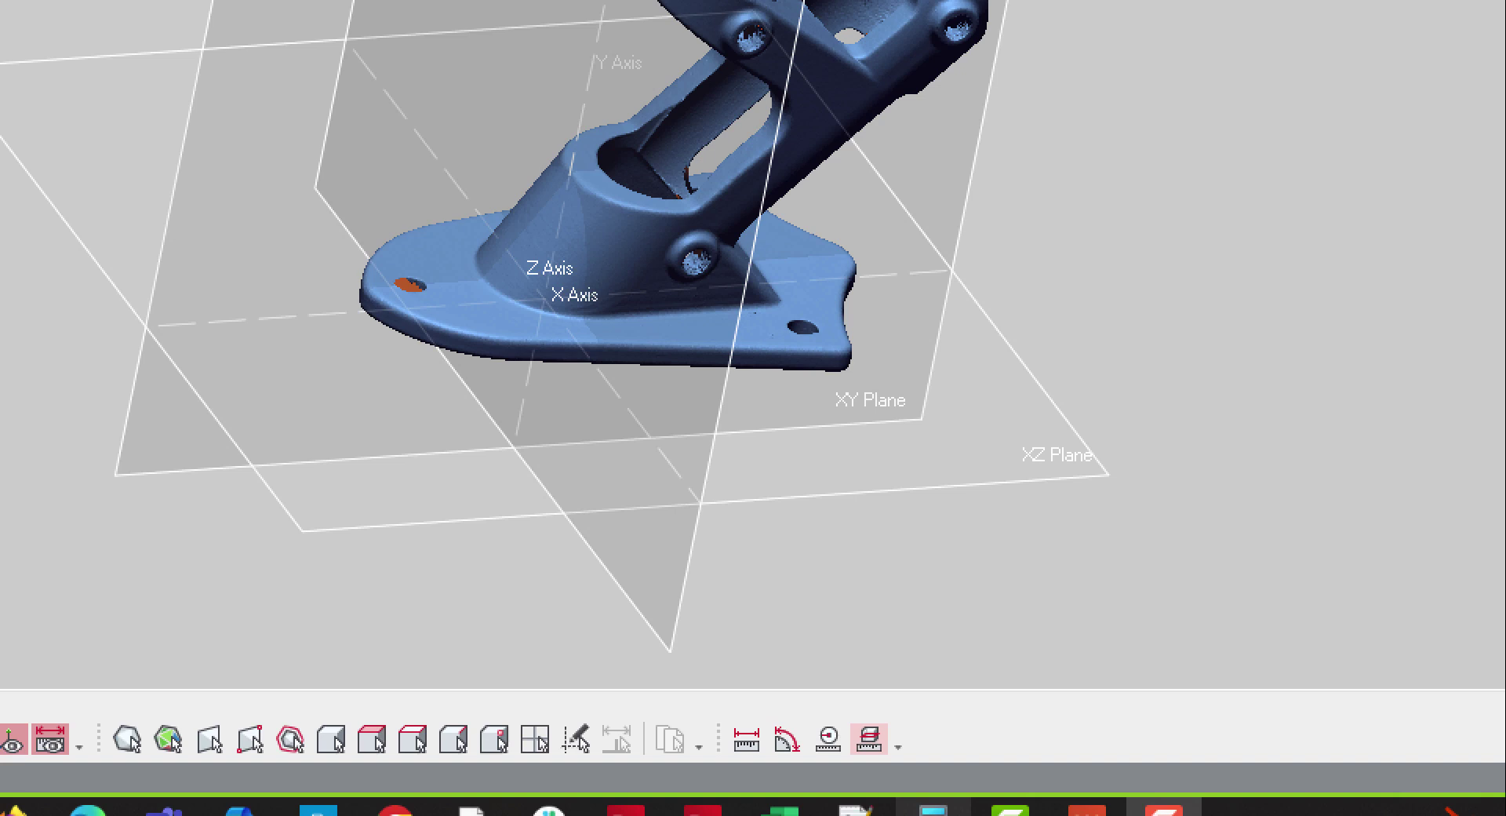
left_click_drag(937, 796, 970, 793)
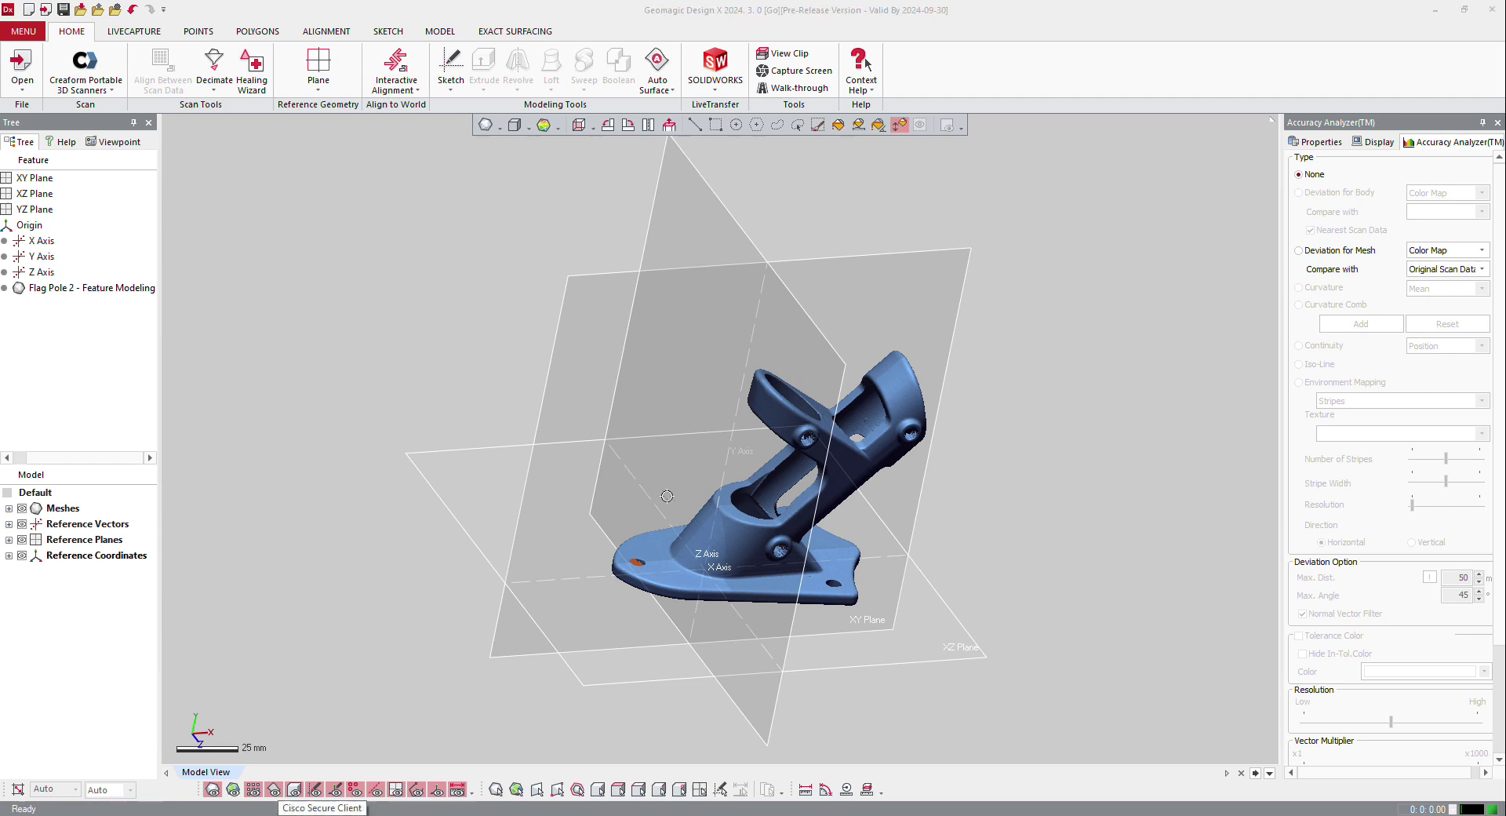
right_click_drag(667, 495, 497, 467)
right_click_drag(734, 471, 692, 469)
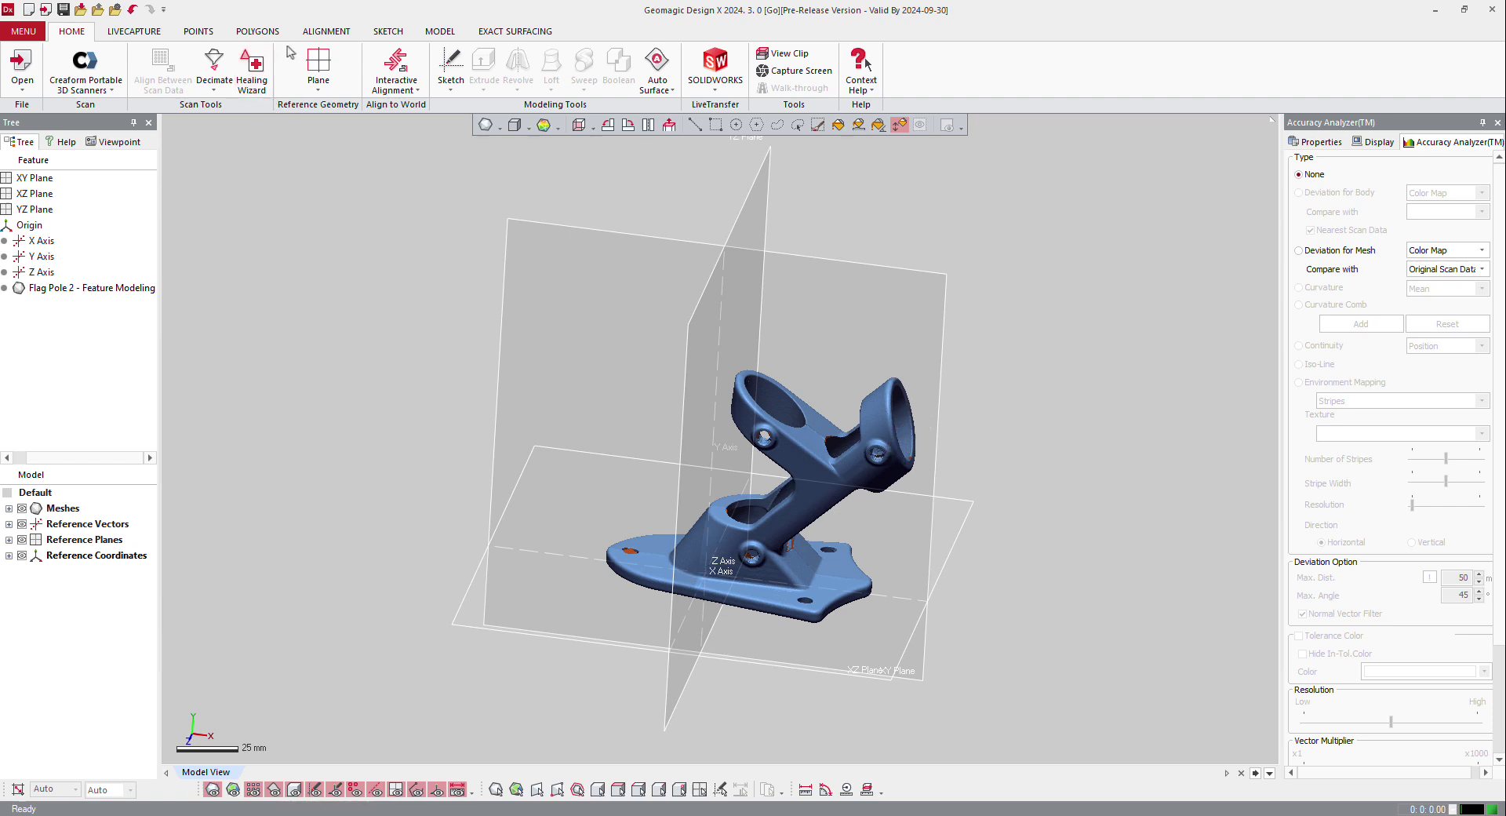
Add a reference vector with the Find Cylinder Axis method from the inner mesh surface of the socket ending the long inclined arm
left_click(318, 87)
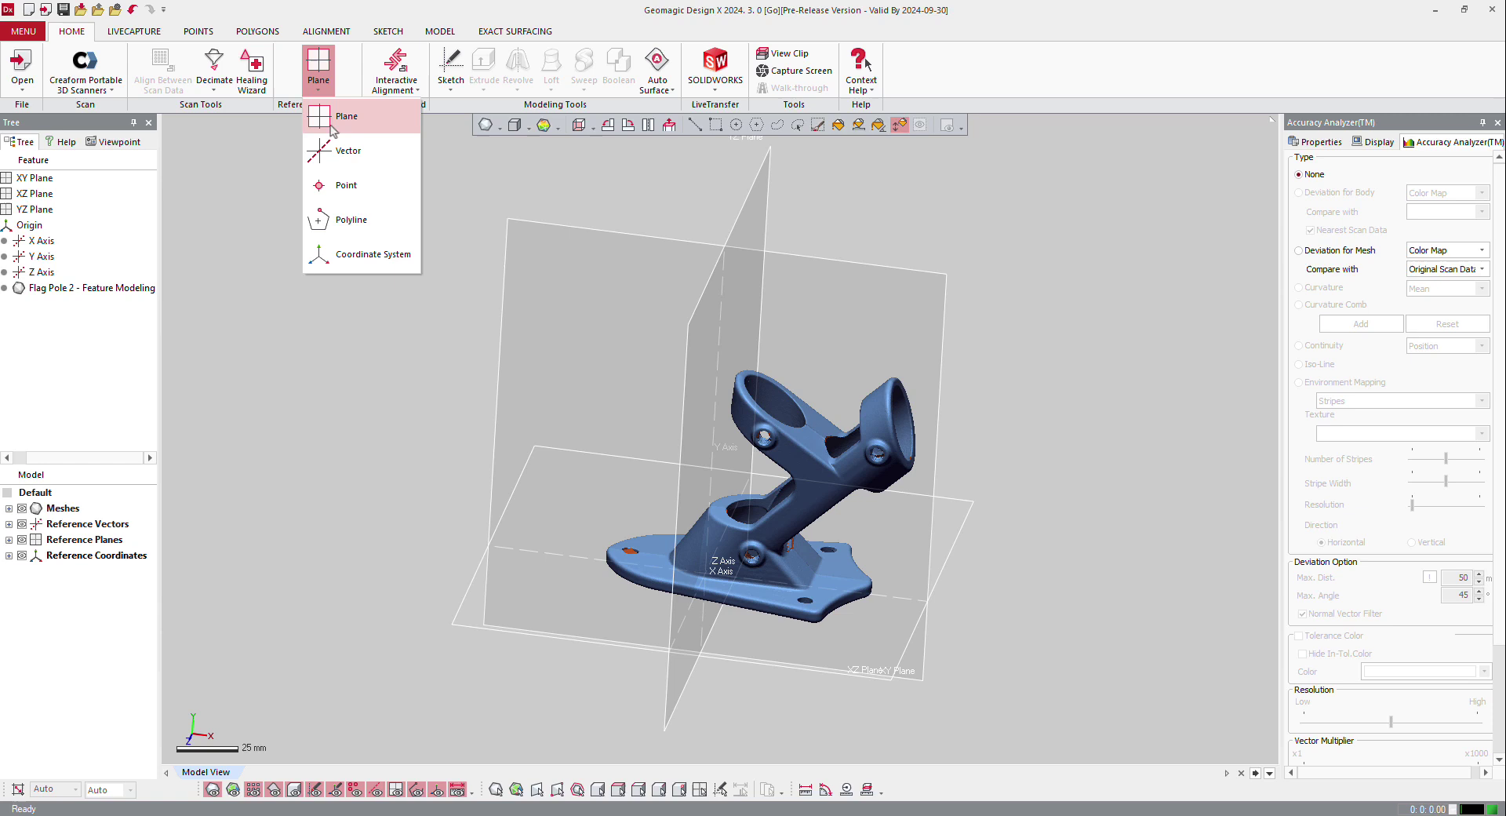
left_click(330, 148)
left_click(274, 205)
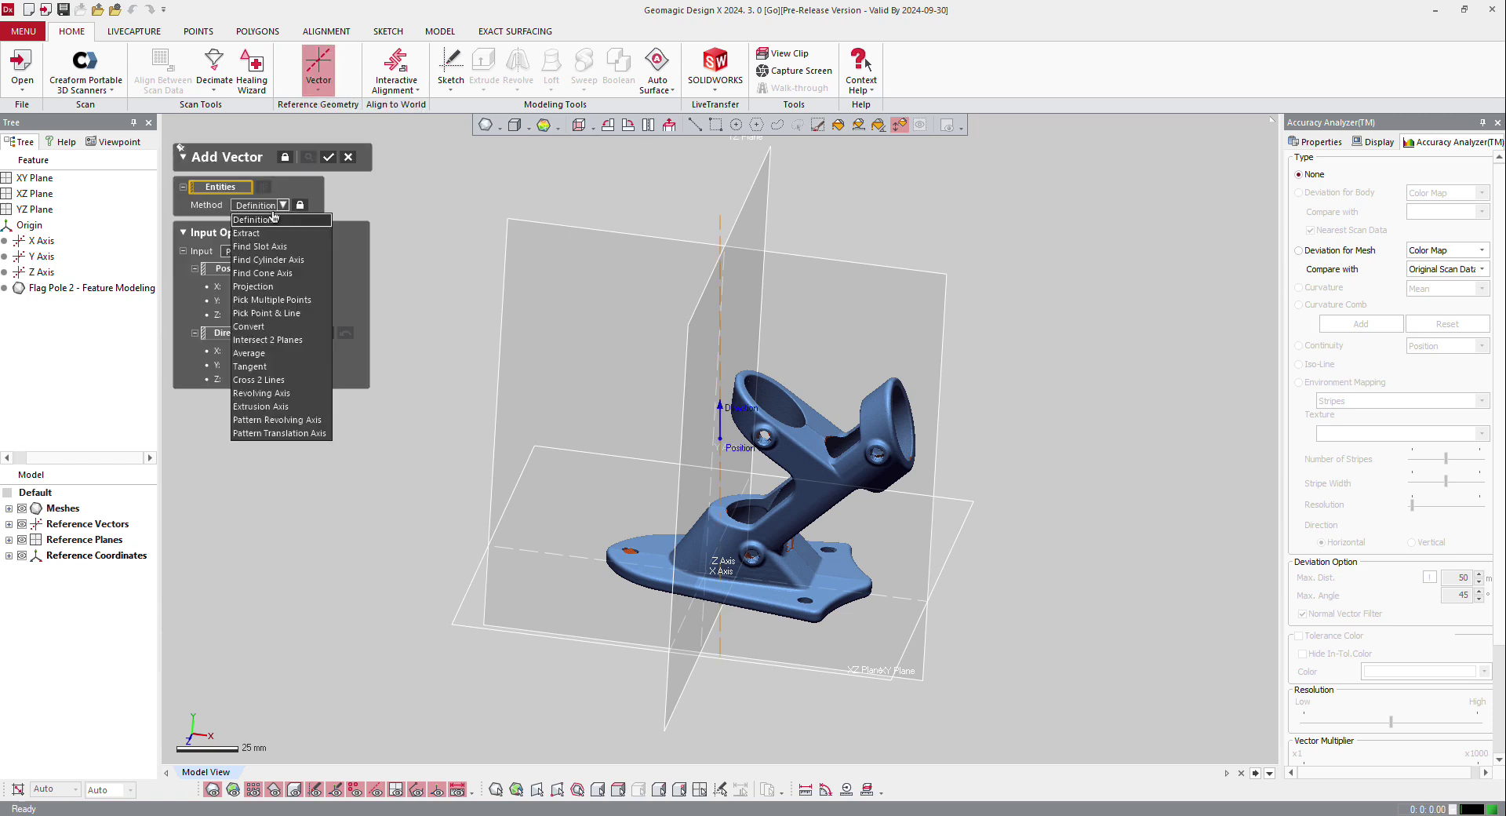
left_click(267, 259)
scroll(991, 443, "up", 3)
scroll(991, 443, "up", 2)
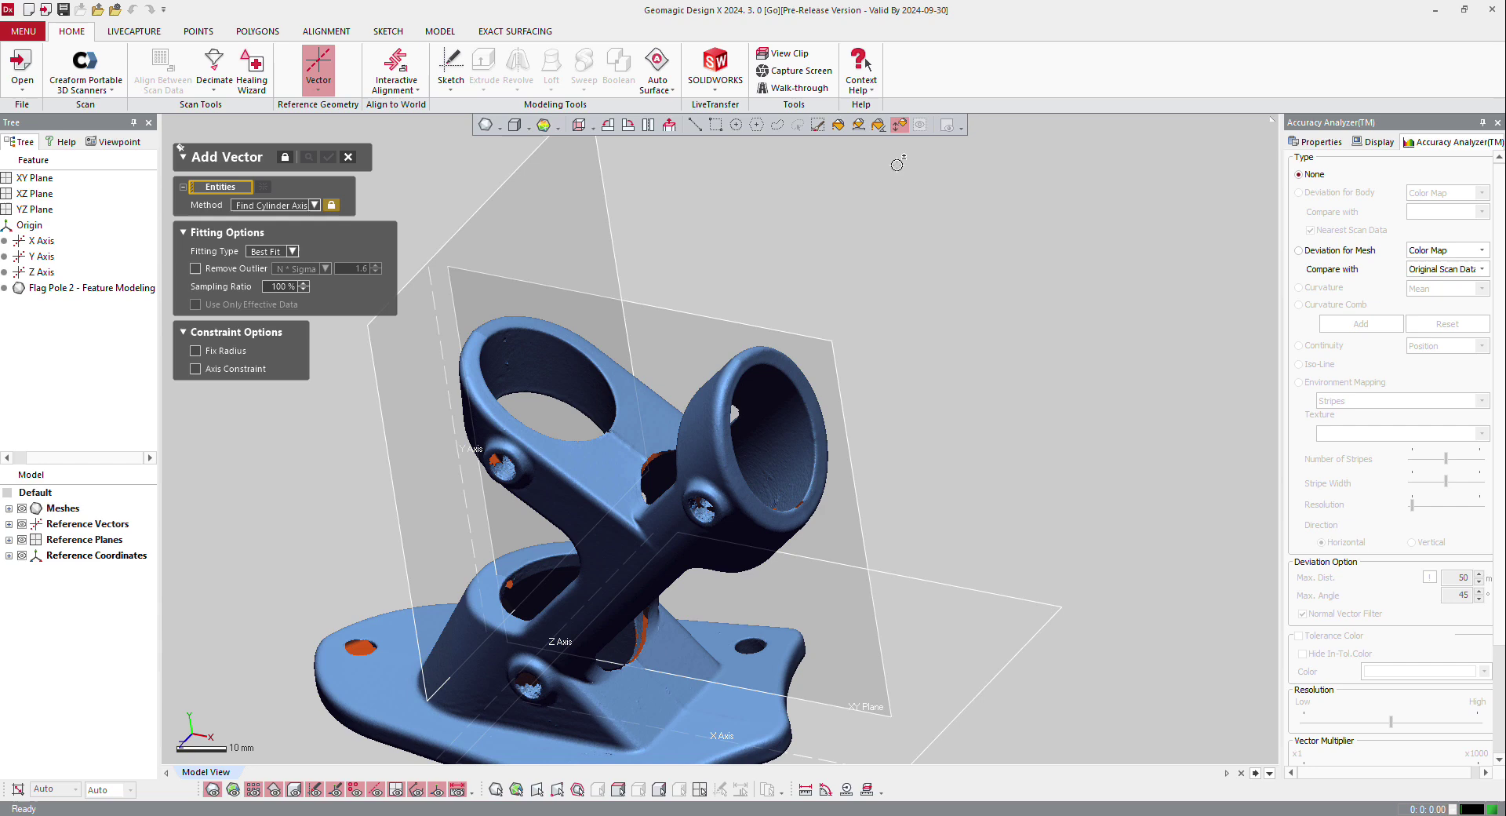
right_click_drag(796, 389, 775, 478)
left_click_drag(755, 464, 762, 426)
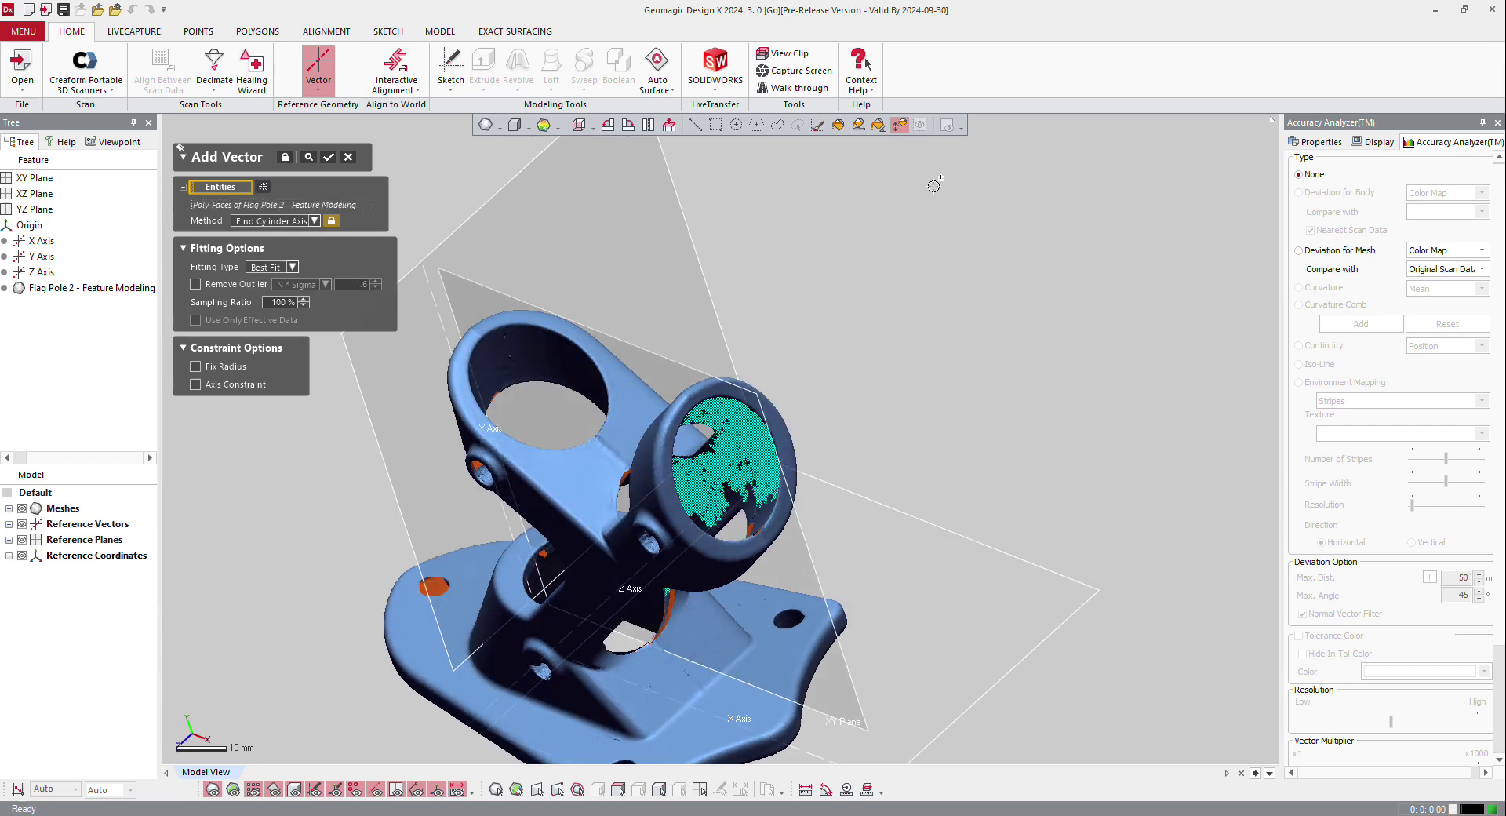
left_click(329, 162)
Extract a reference plane from the two flat mesh areas beside the shorter arm's socket, and accept a second plane with its default definition
right_click_drag(777, 450, 876, 311)
left_click(317, 88)
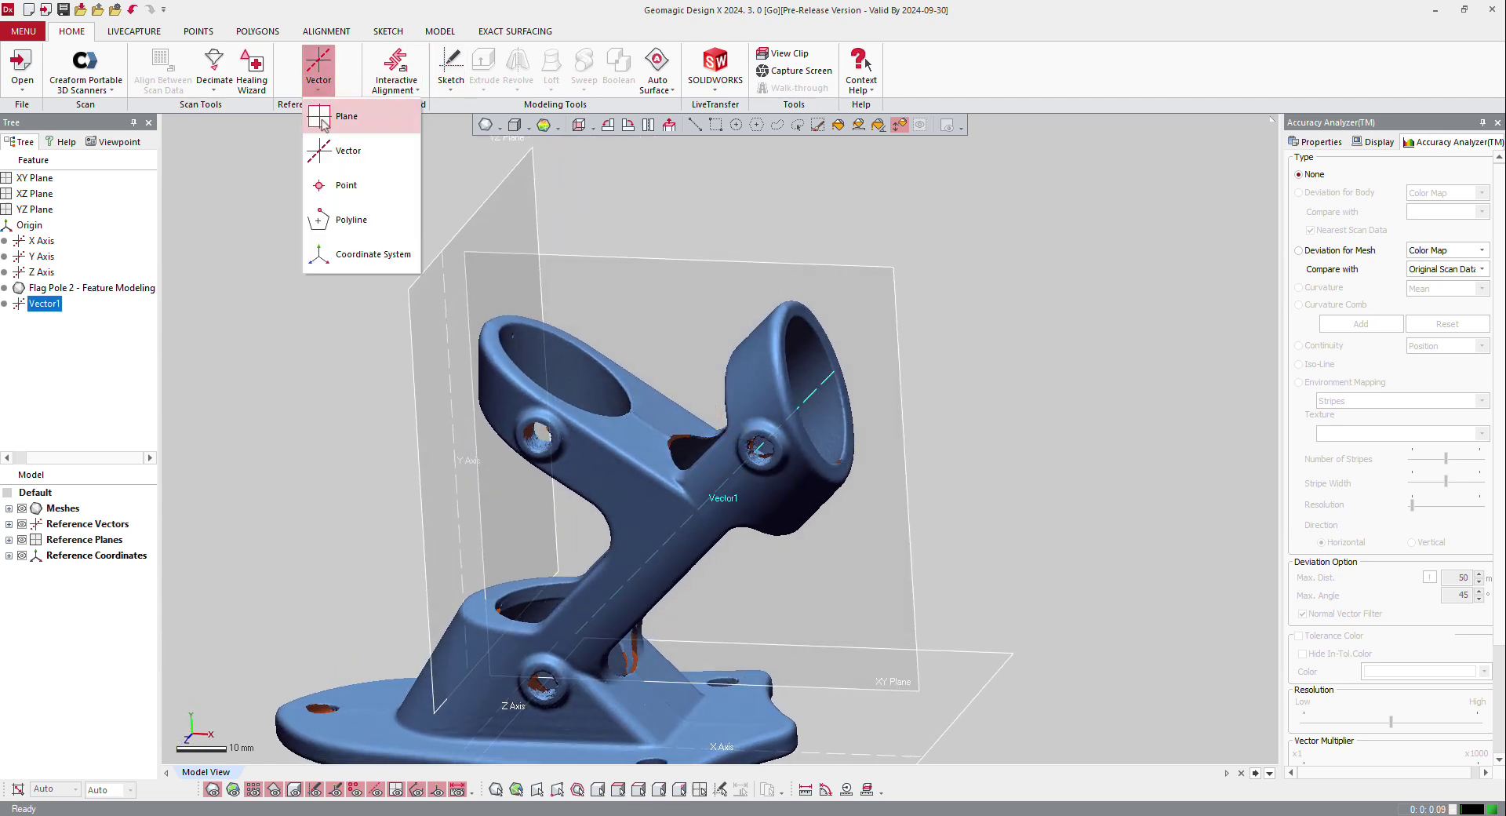
left_click(324, 119)
left_click(663, 392)
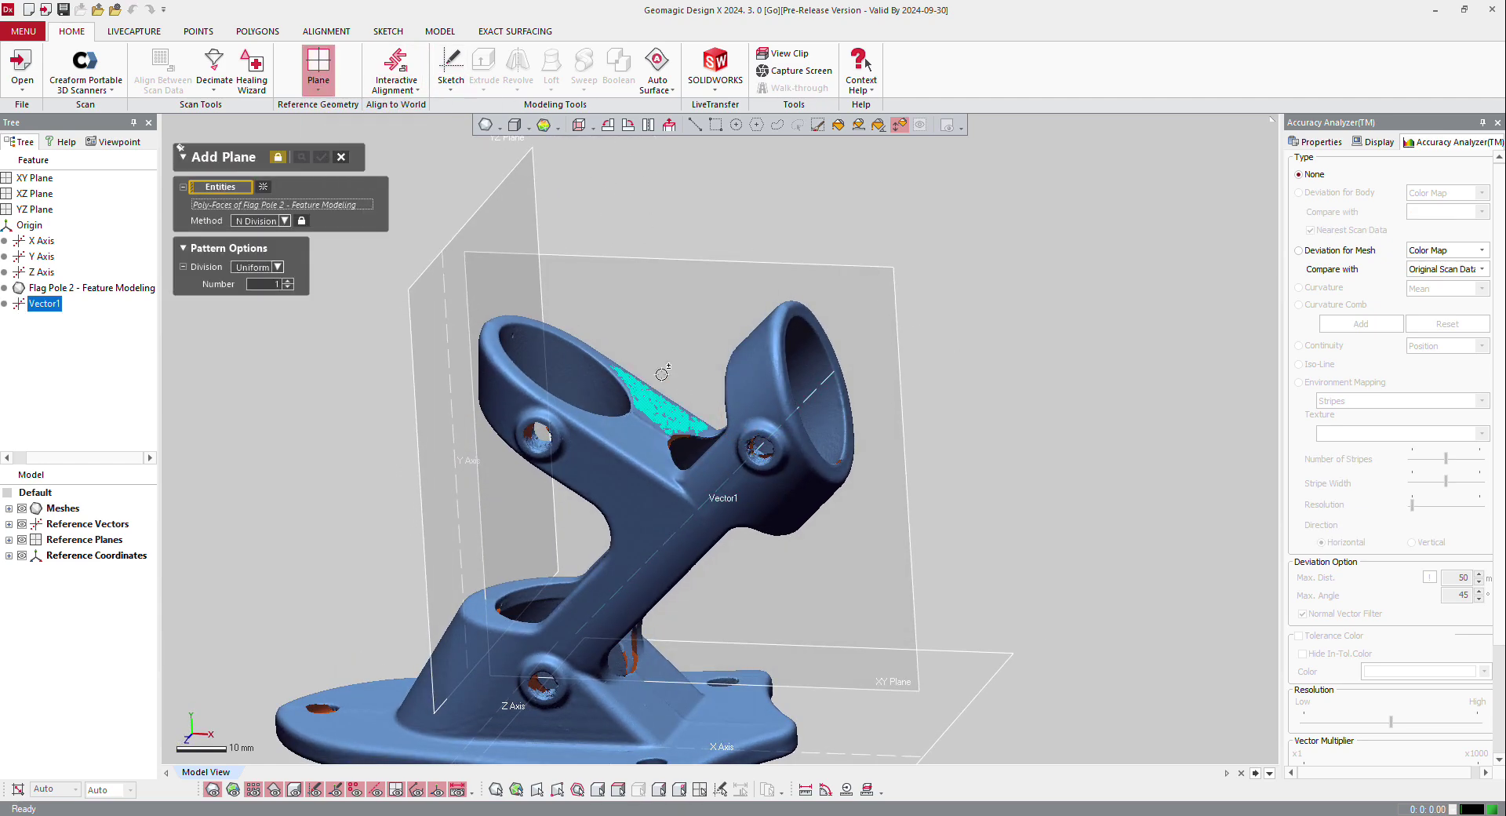
left_click(639, 433)
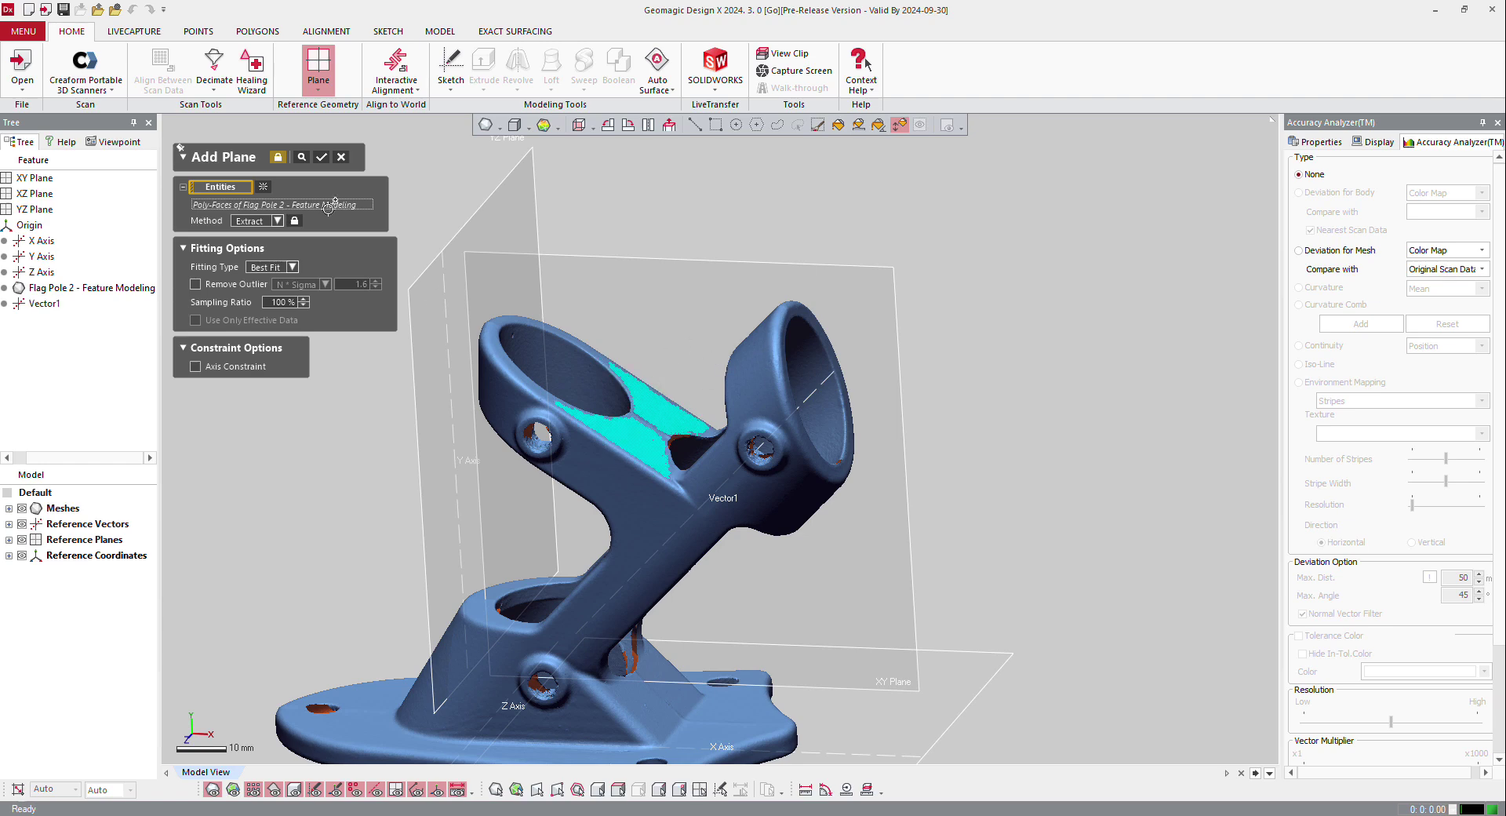
left_click(322, 158)
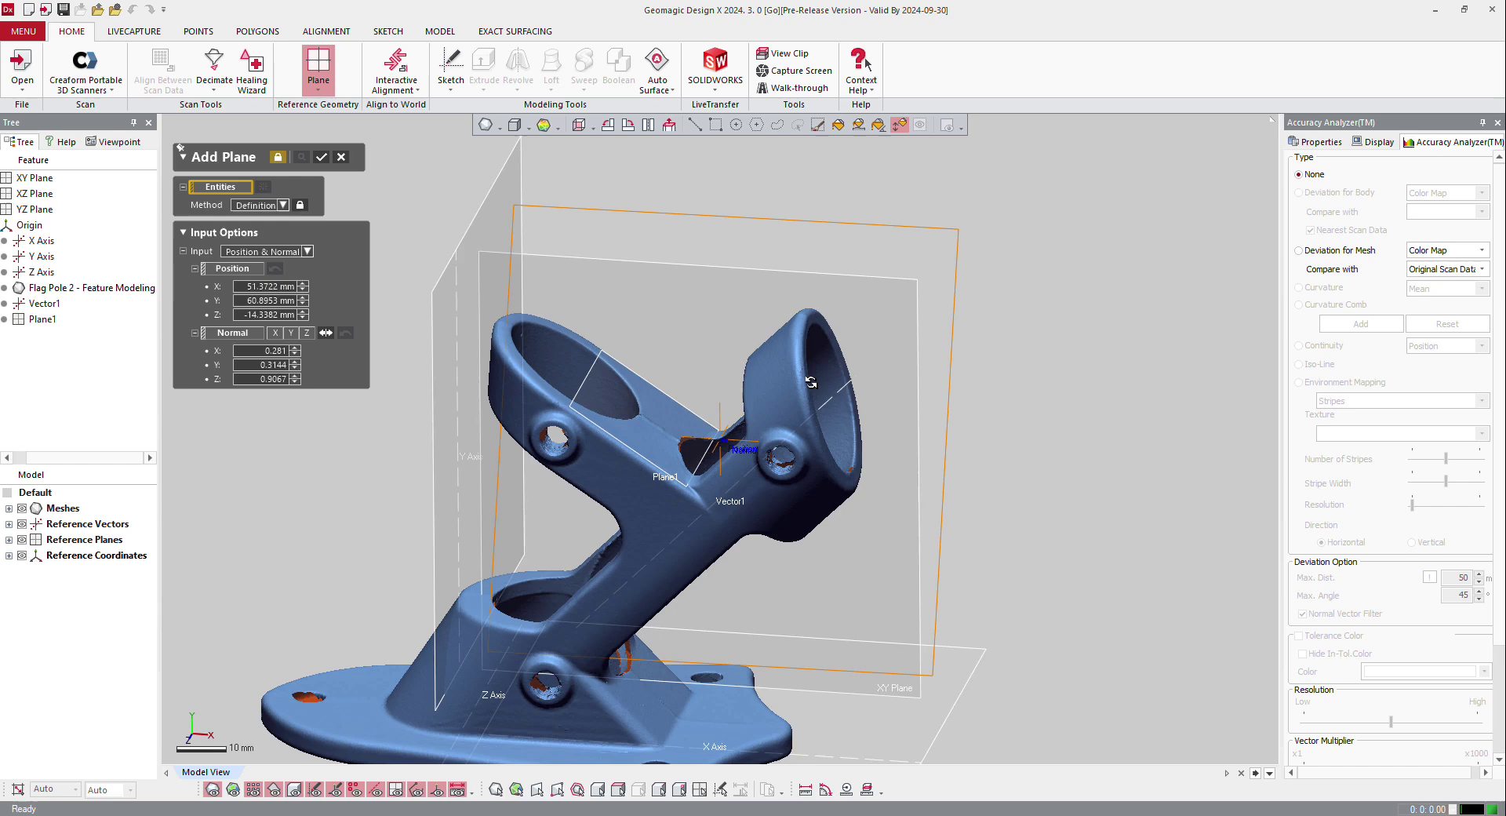
scroll(548, 652, "up", 3)
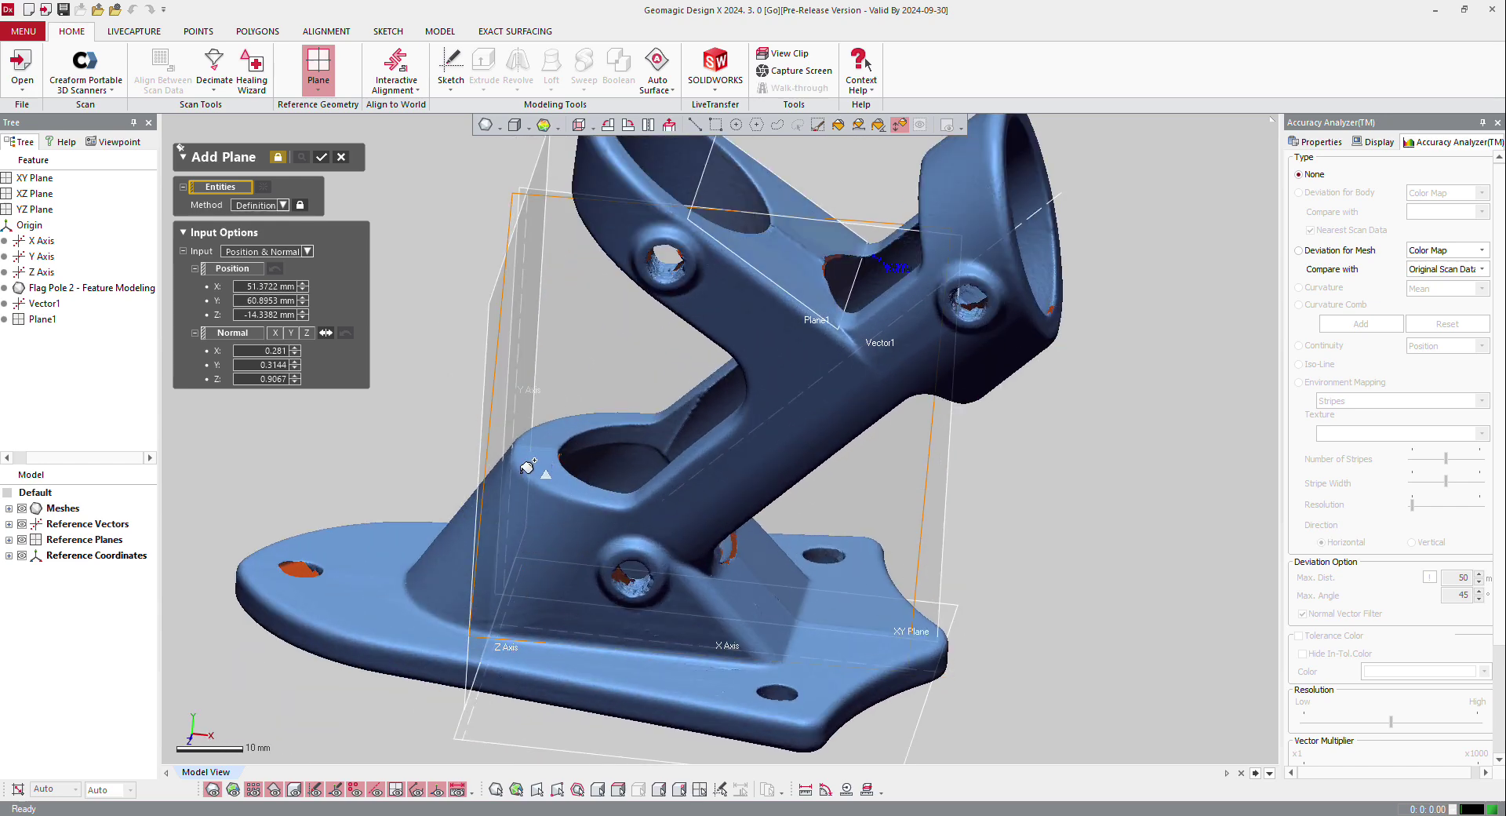
left_click(322, 157)
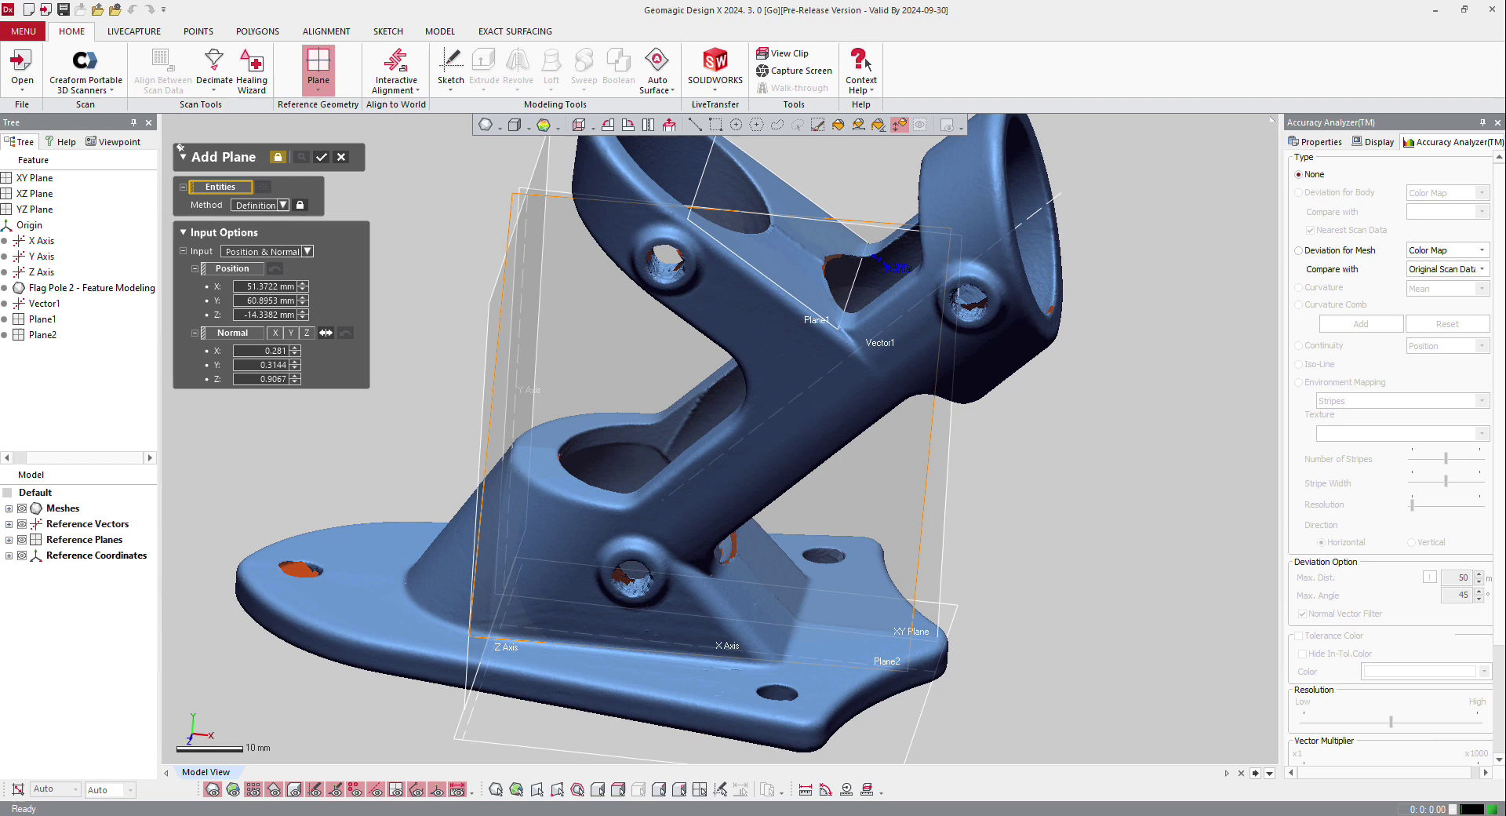
Measure the Y-axis-aligned distance from the XZ plane to the rim of the lower socket, and expand the list of measurements
left_click(806, 790)
scroll(527, 416, "down", 3)
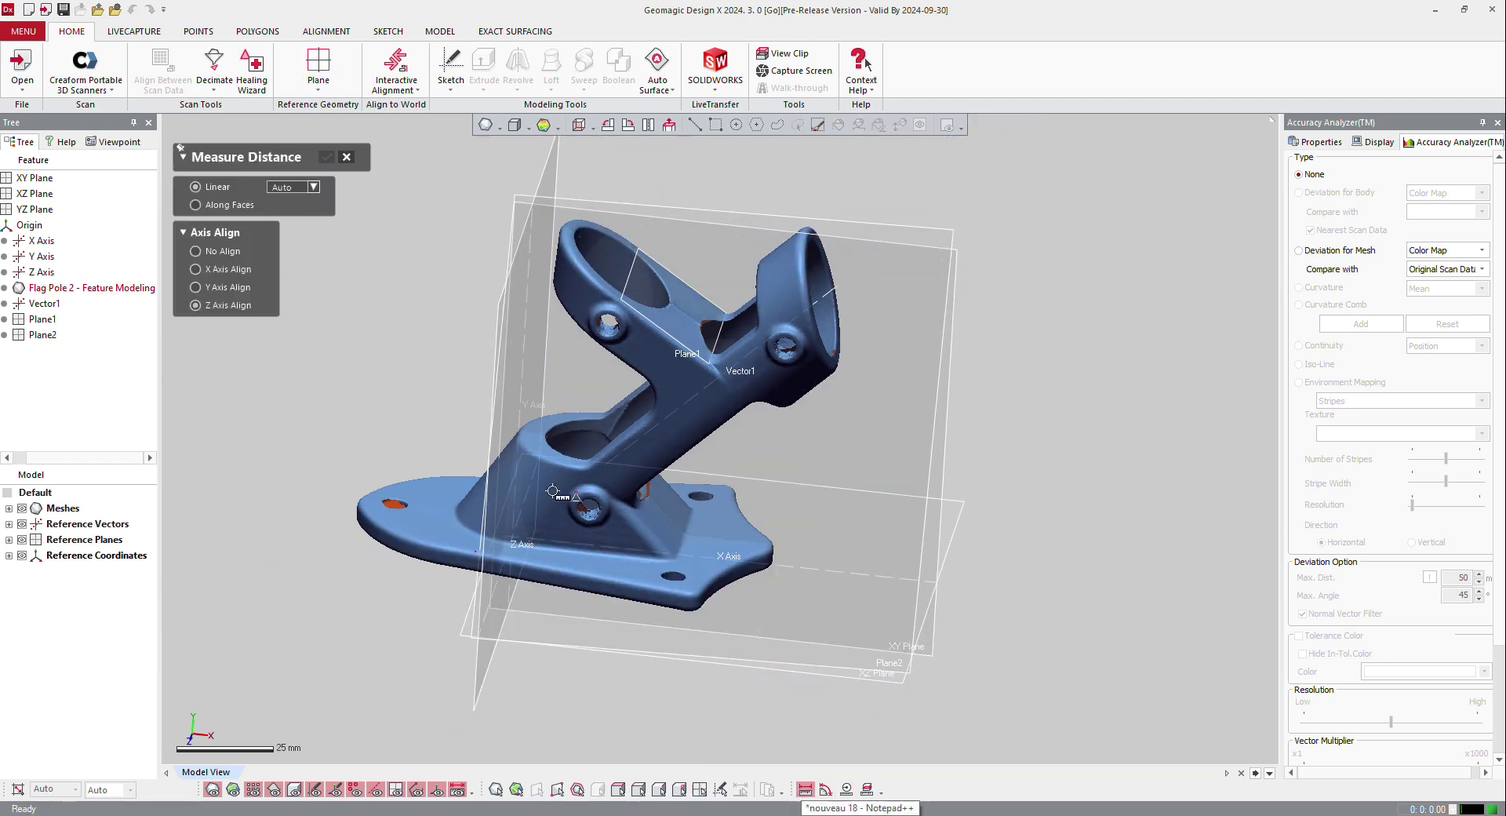
left_click(543, 457)
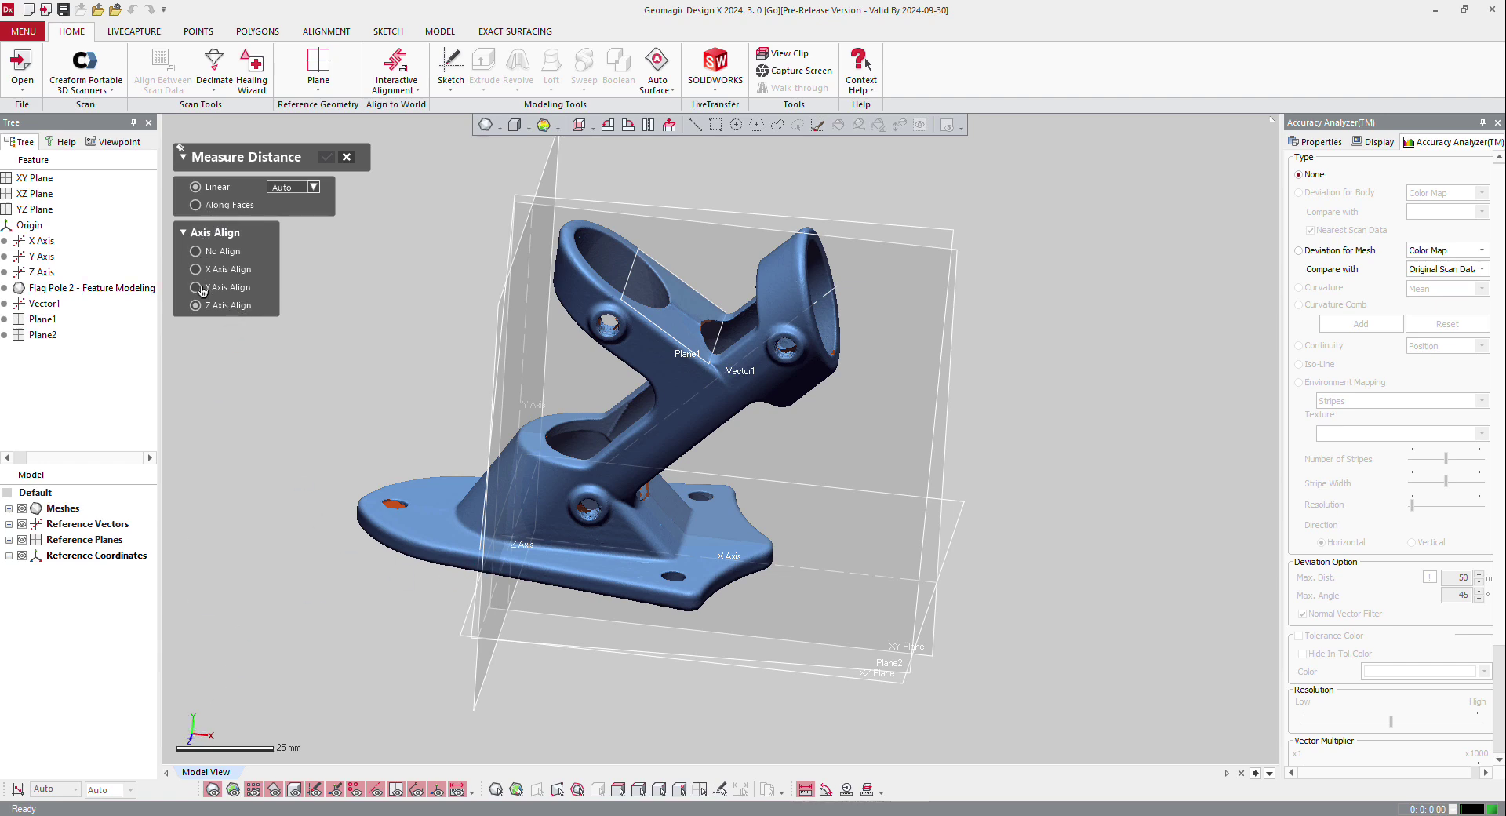
right_click_drag(726, 496, 611, 503)
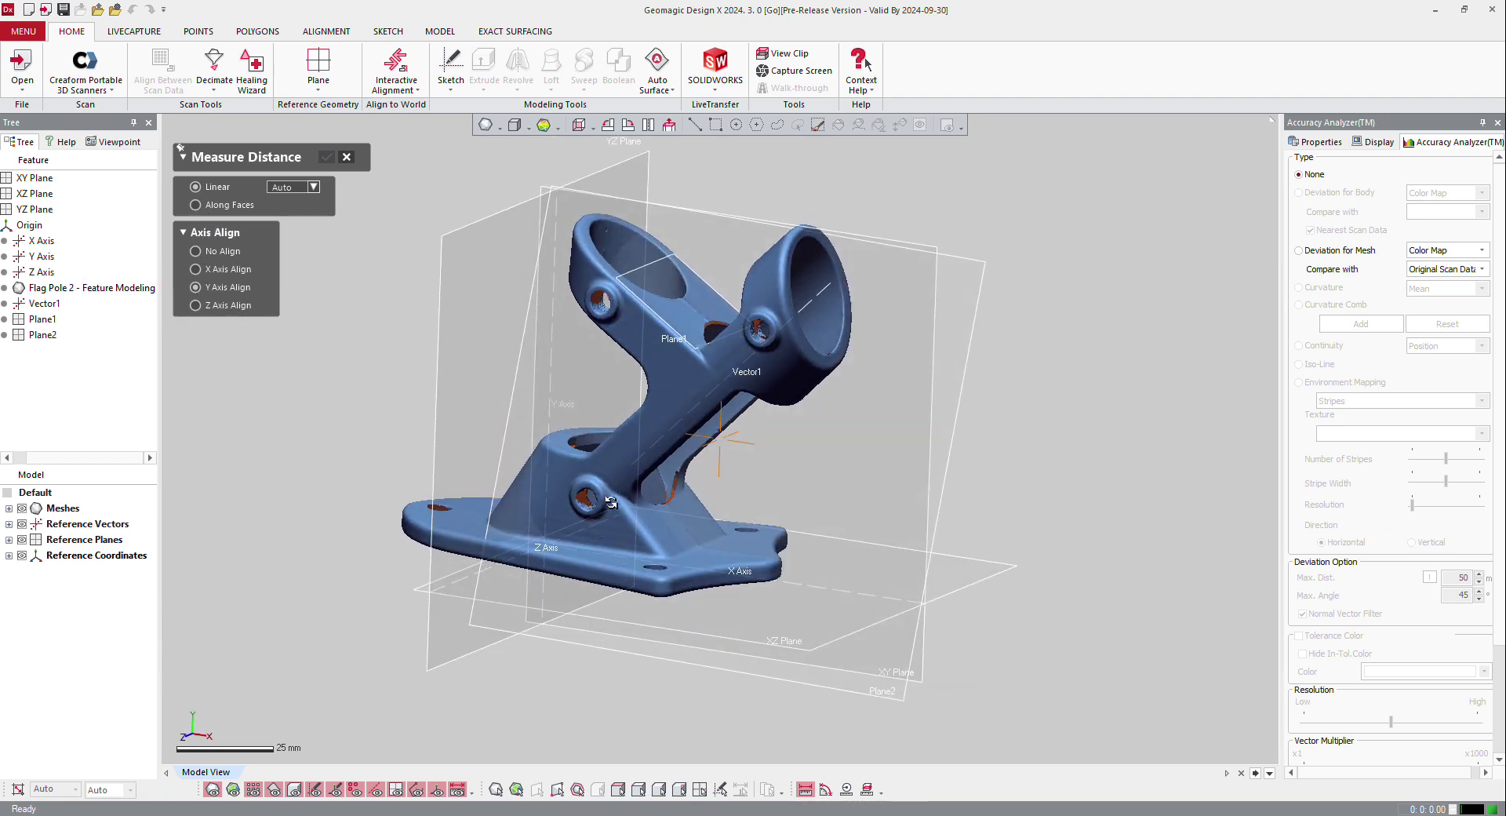
left_click(454, 600)
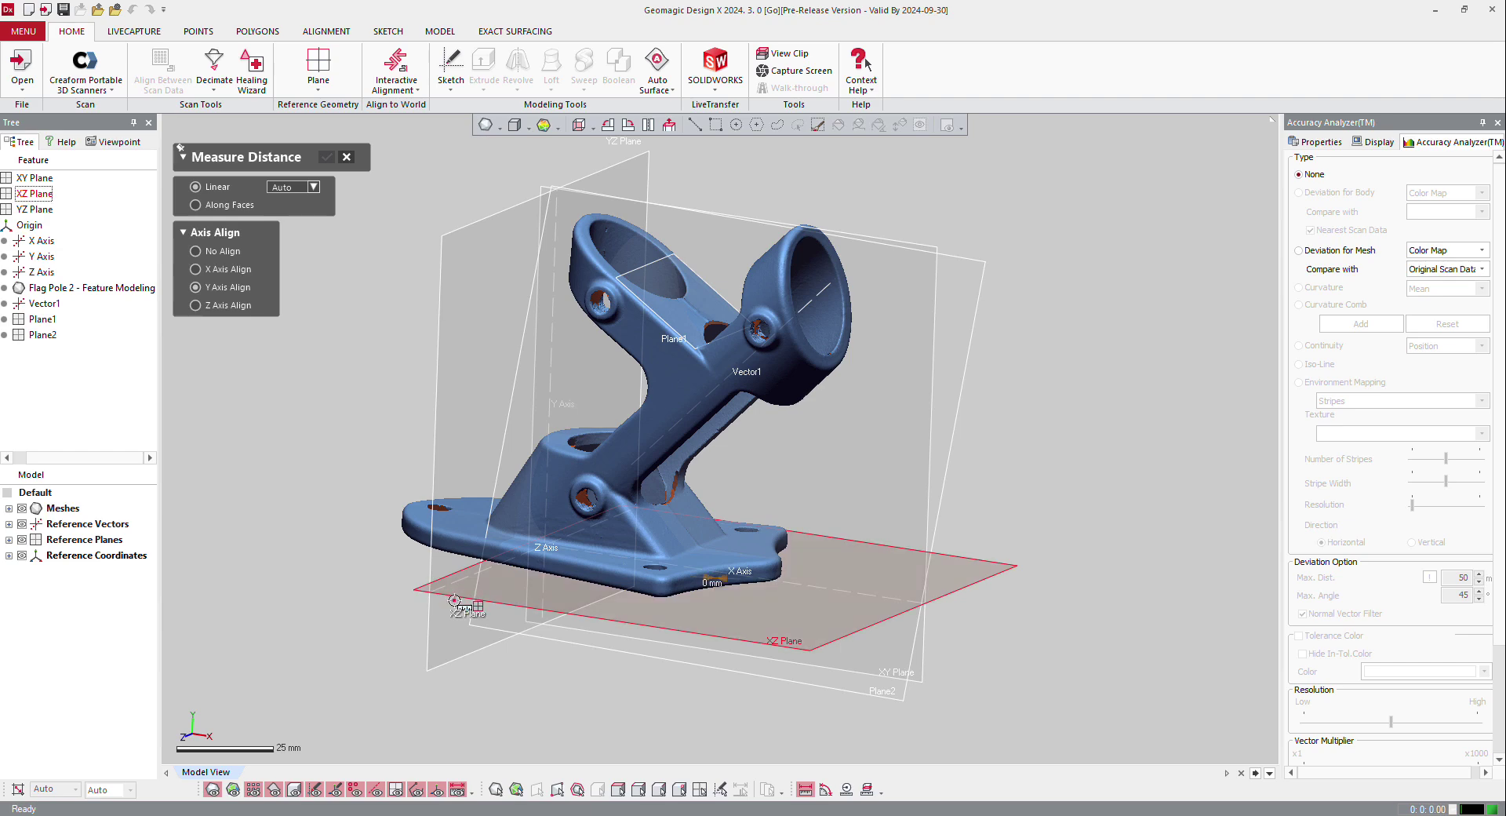
left_click(555, 444)
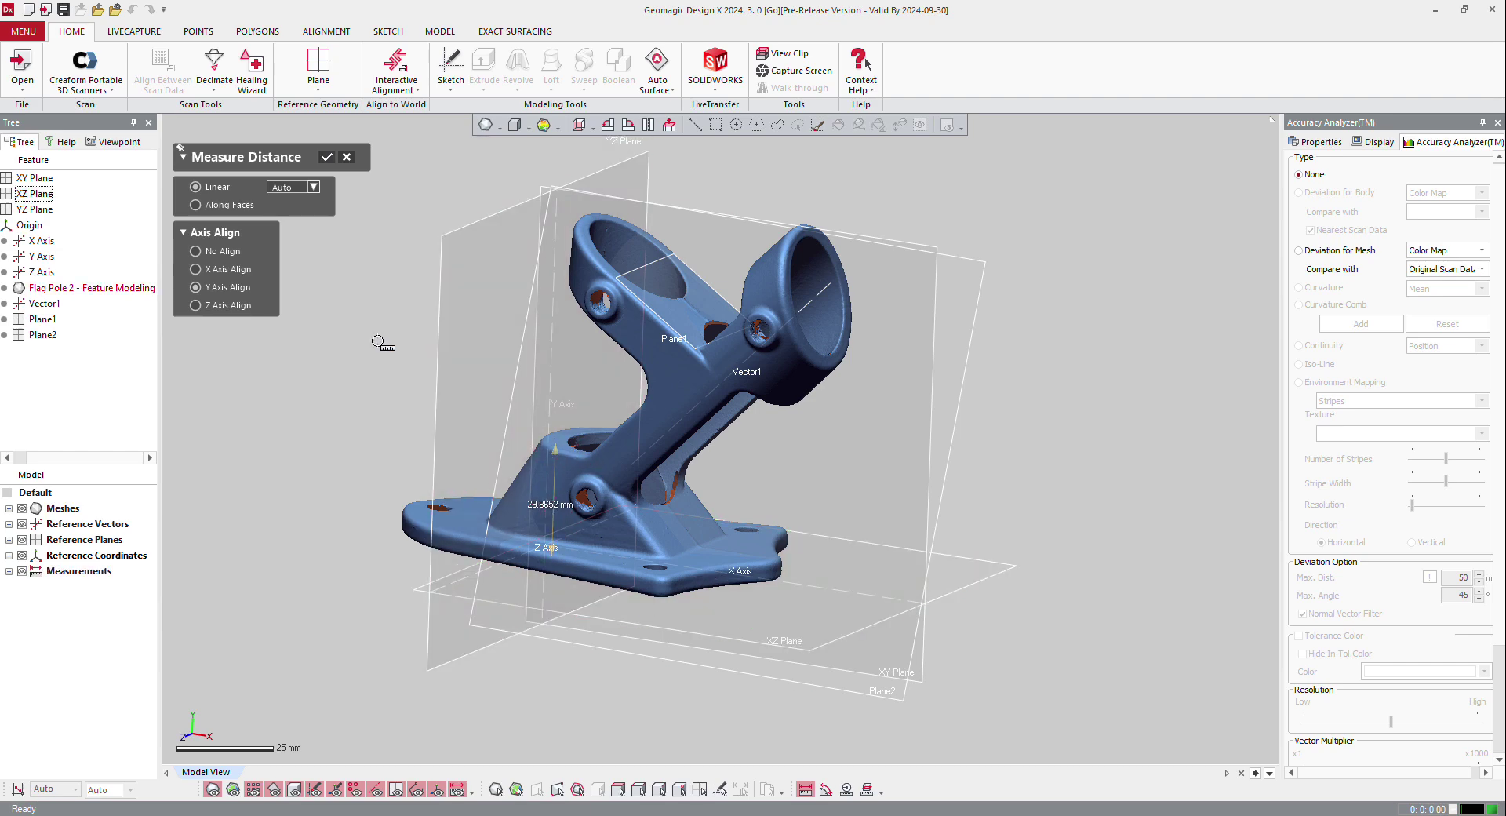
left_click(326, 157)
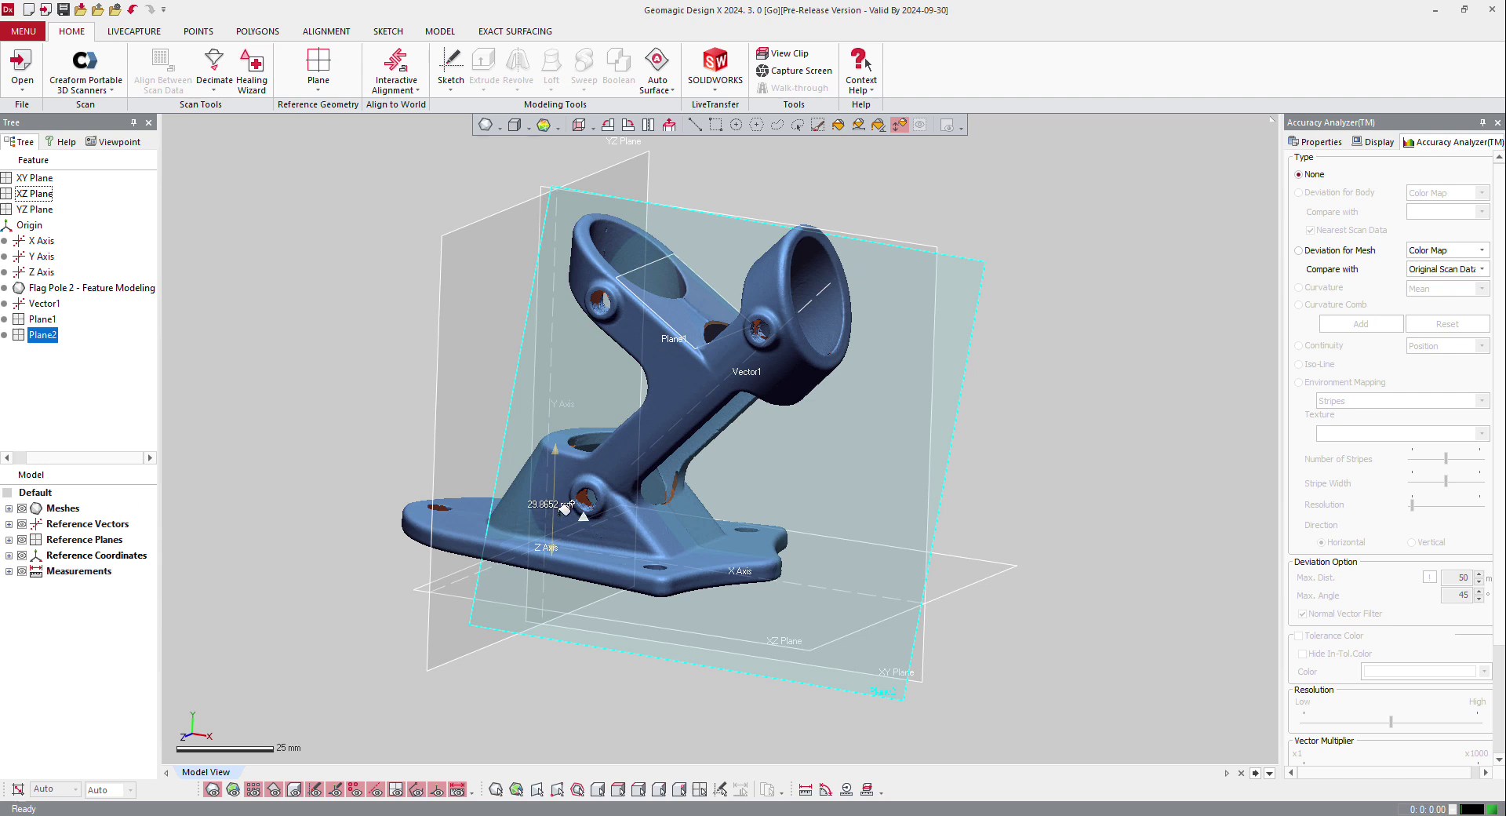
left_click(9, 571)
Measure the angles from the XZ plane to the extracted plane Plane1 and to the cylinder axis Vector1
right_click_drag(476, 325, 593, 337)
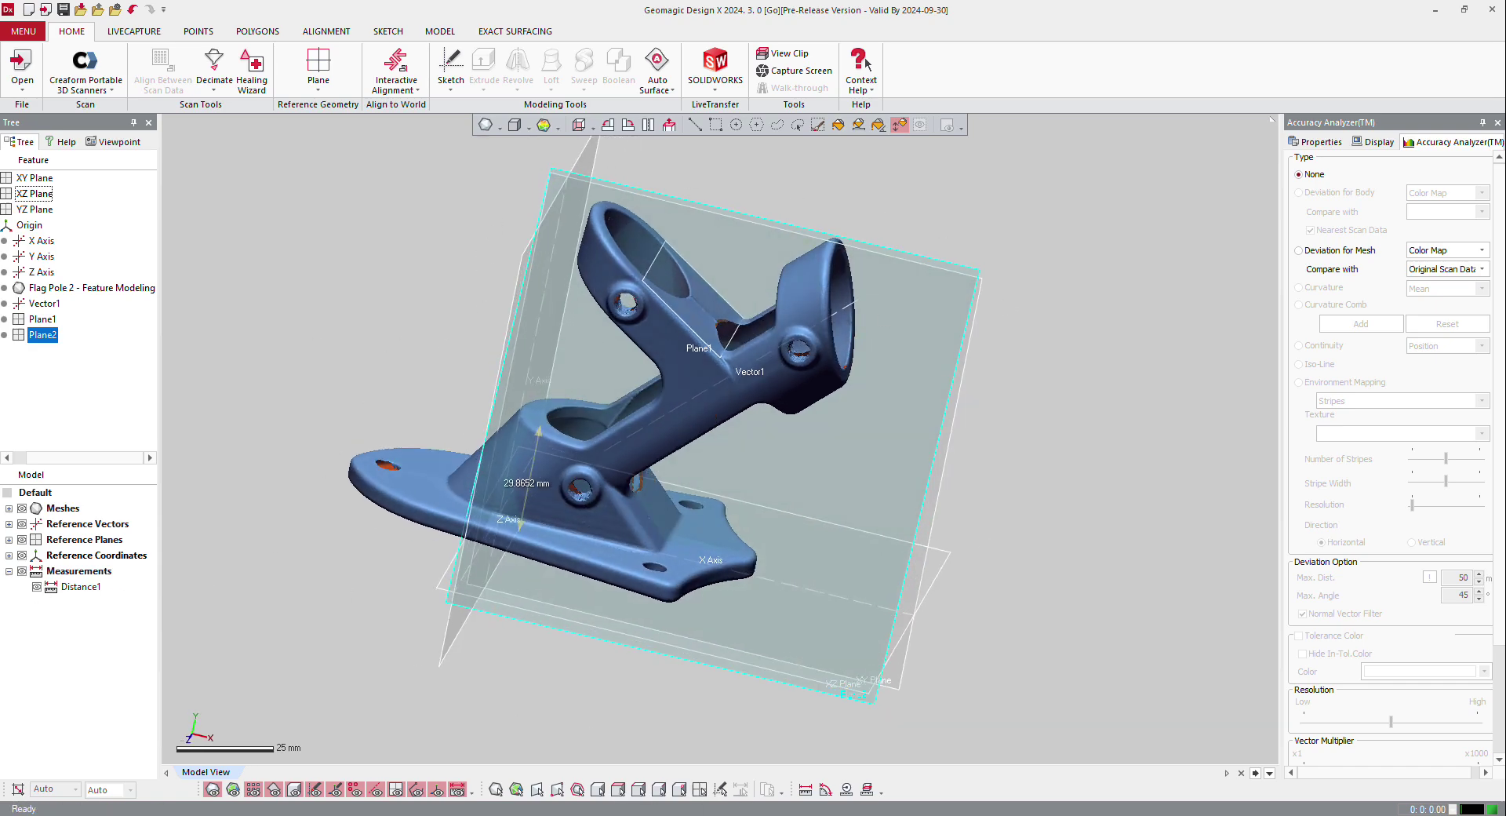
left_click(826, 789)
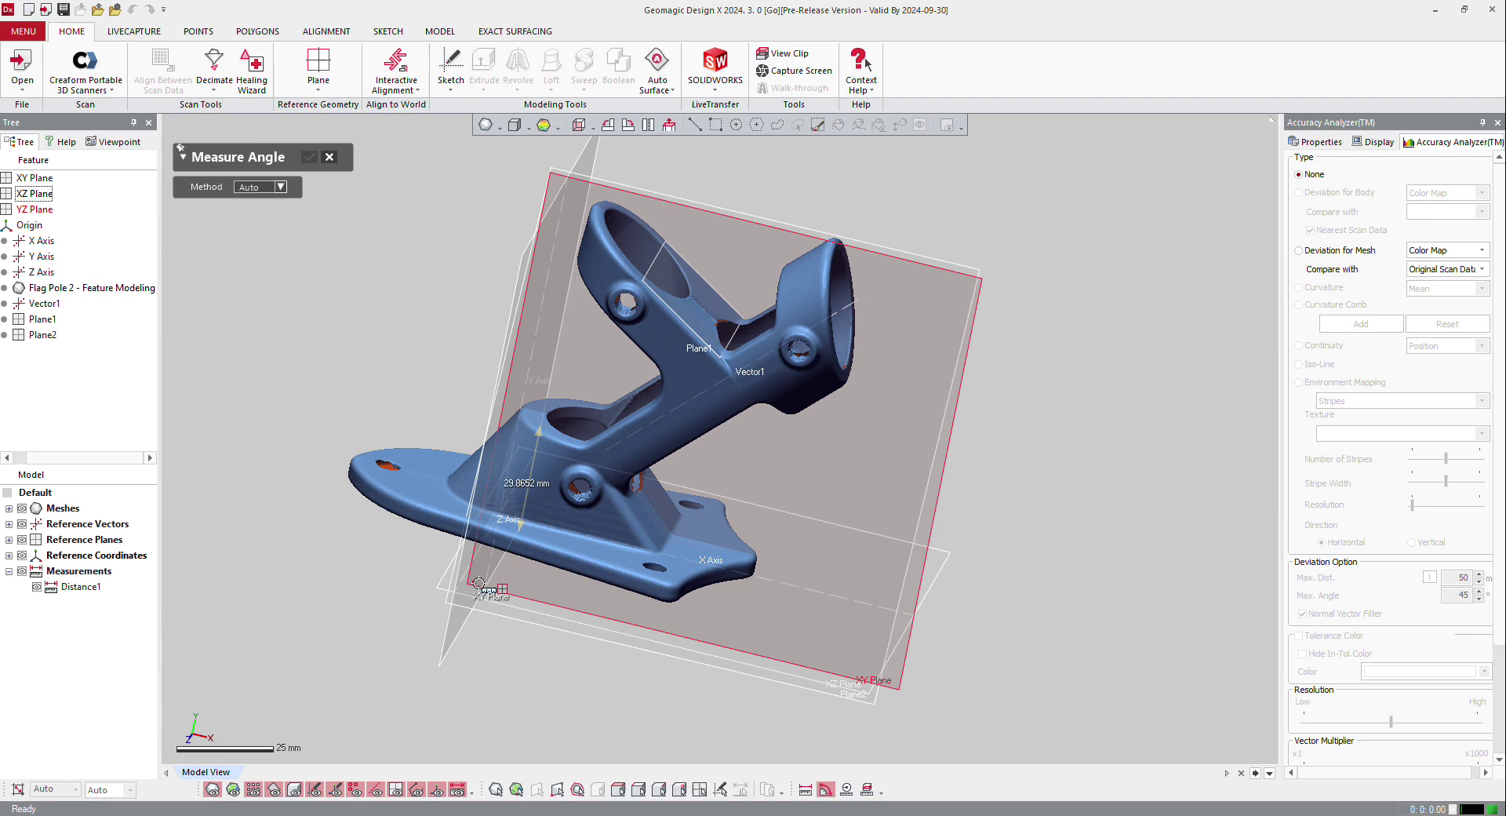
right_click_drag(479, 585, 427, 525)
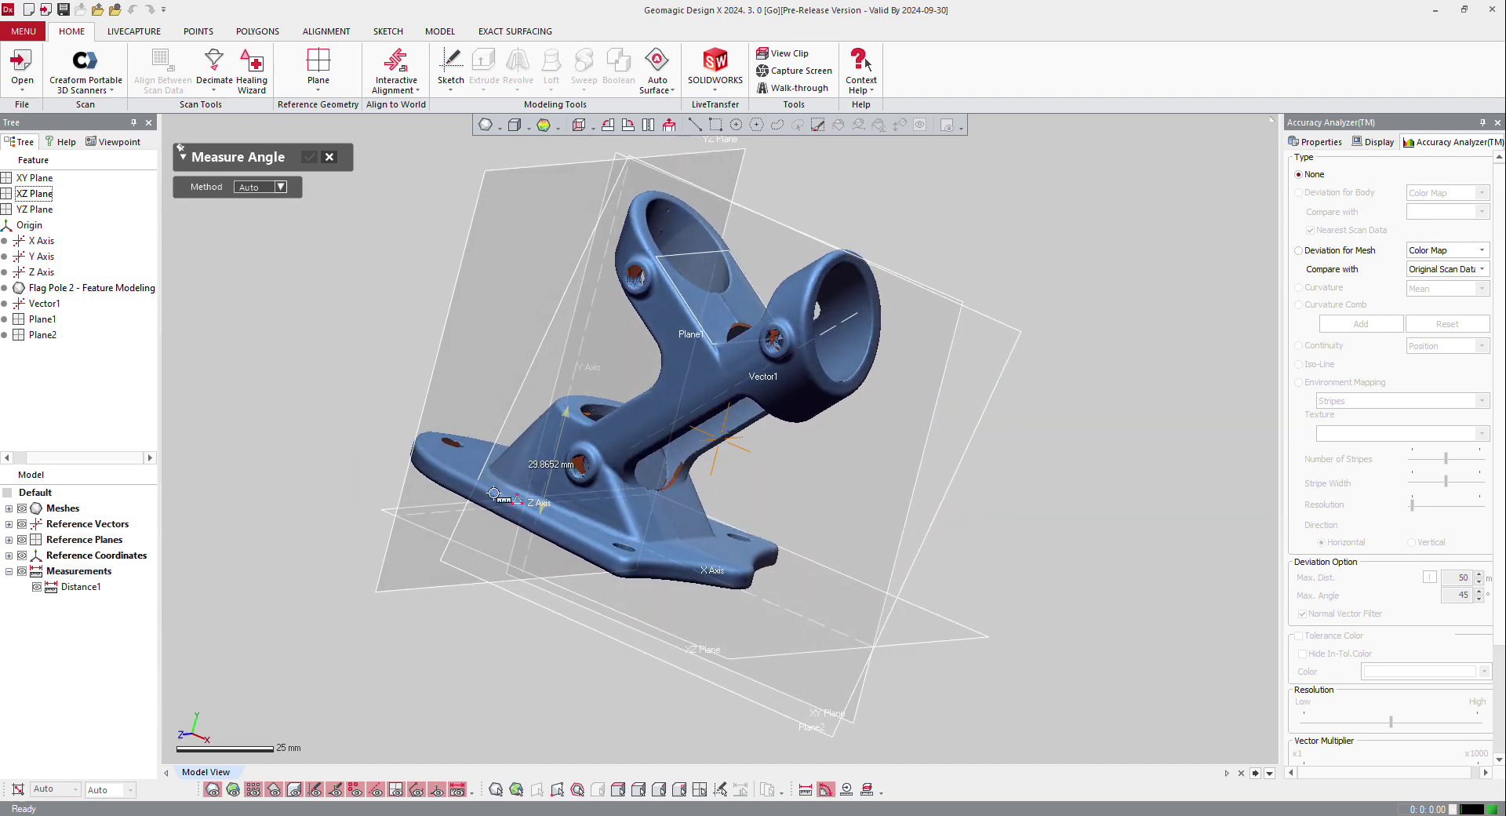
left_click(424, 521)
left_click(617, 247)
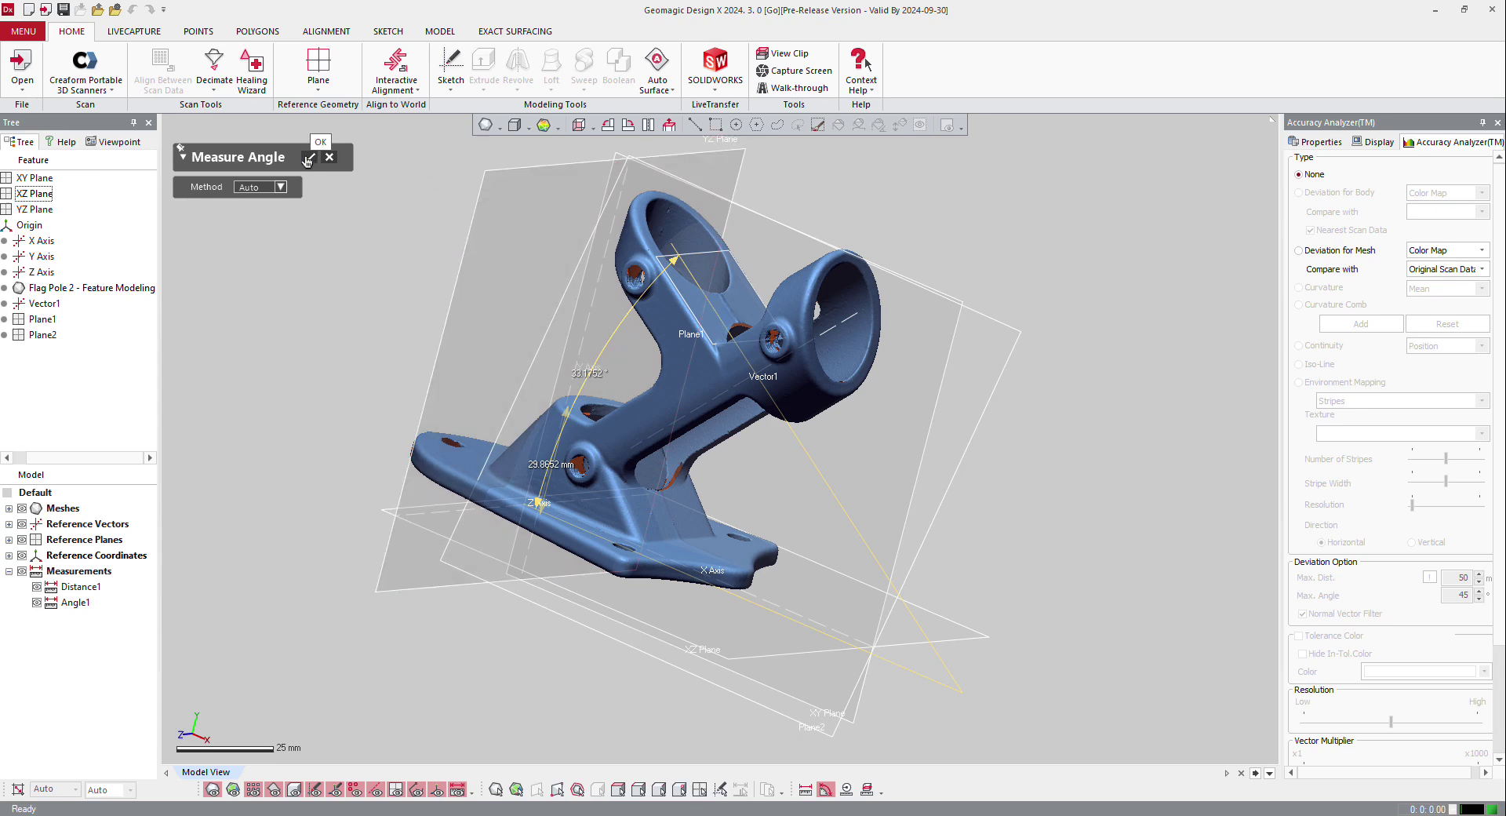
left_click(424, 523)
left_click(849, 317)
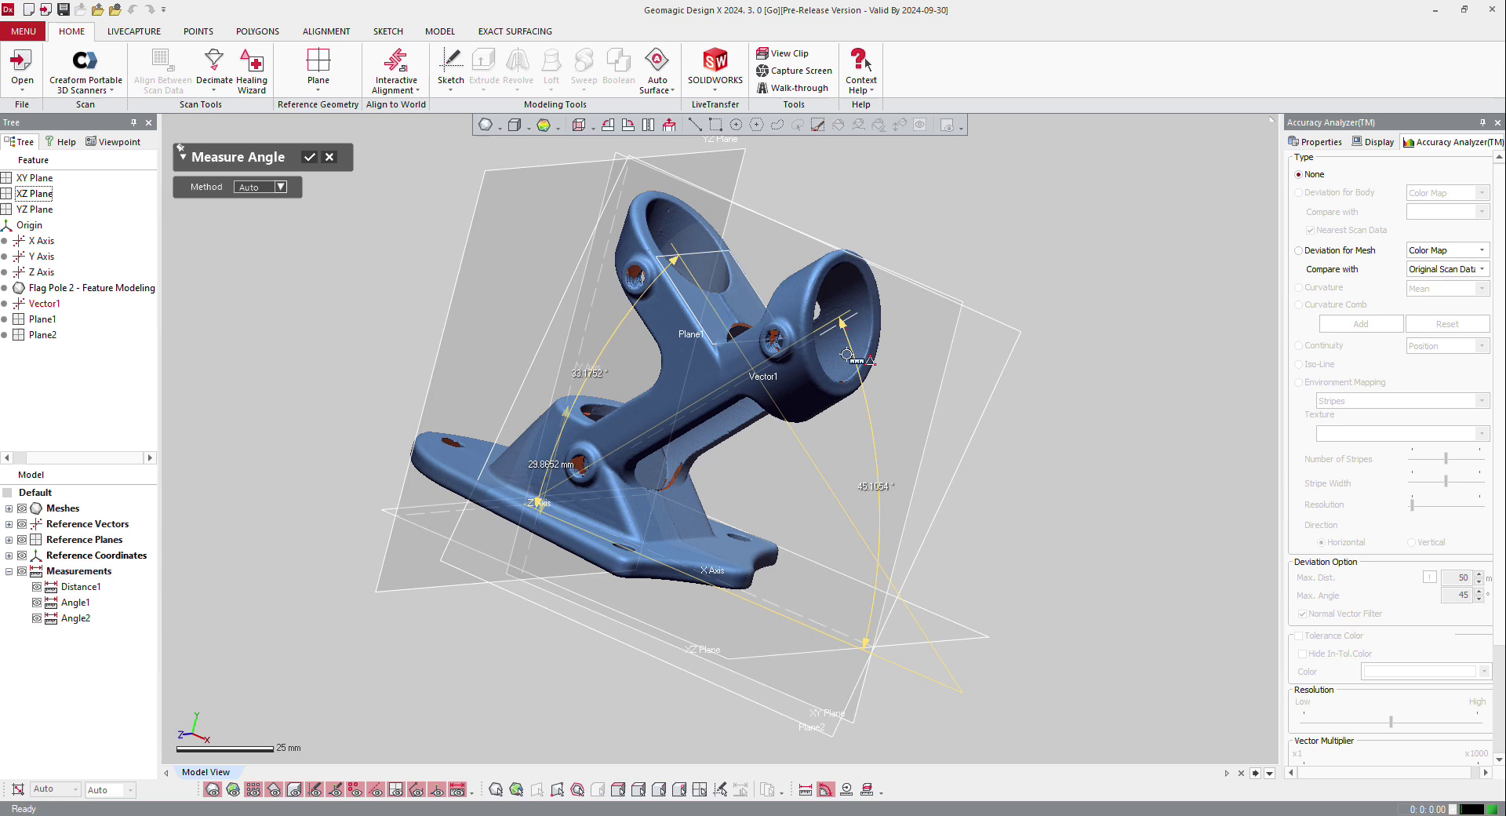
left_click(309, 157)
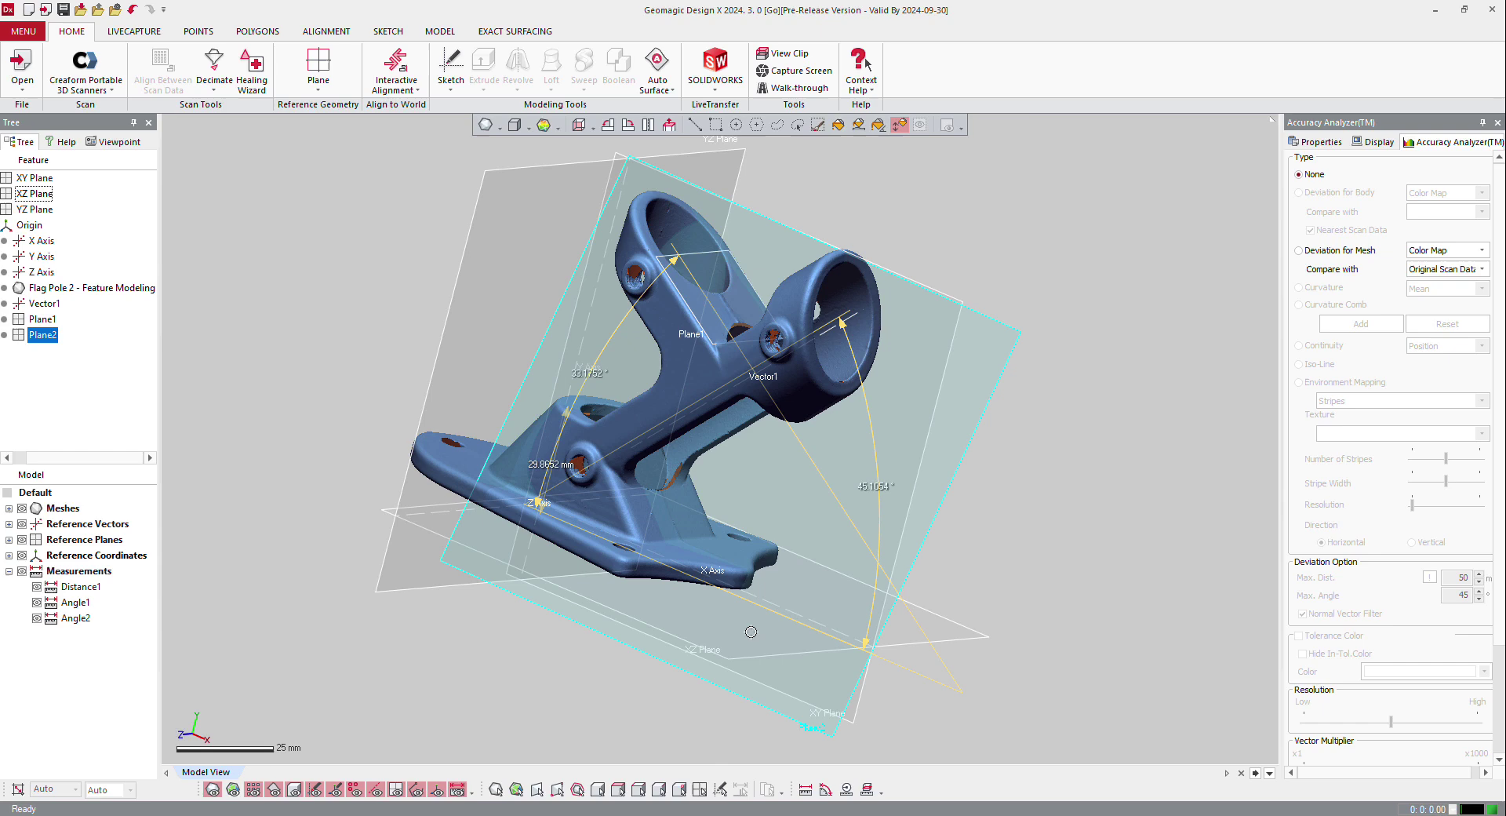
Start a section measurement with the flag pole mesh as target entity, hiding the reference planes while picking it
right_click_drag(687, 421, 614, 687)
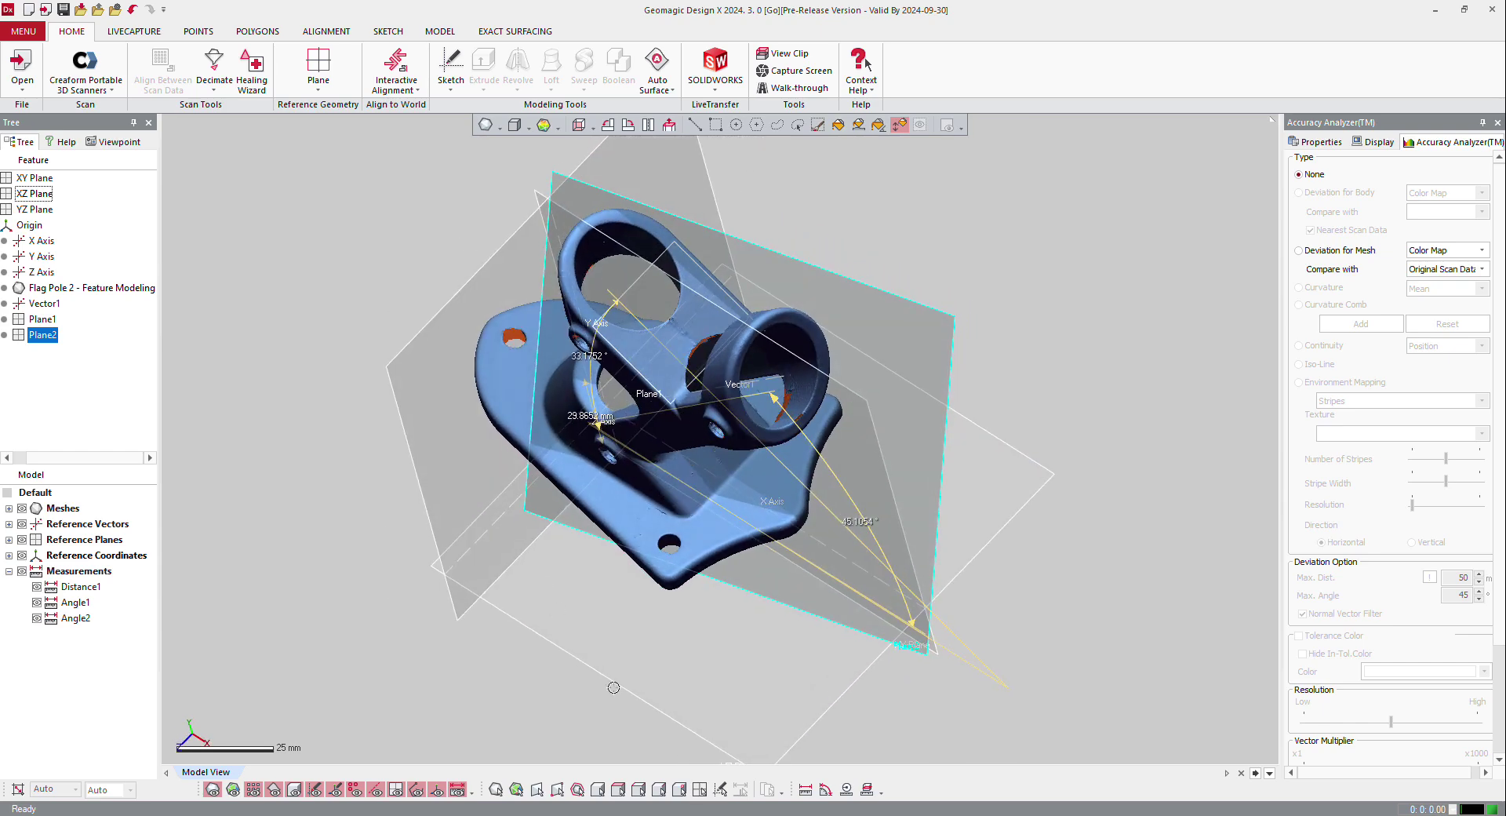
left_click(867, 790)
right_click_drag(977, 596, 415, 525)
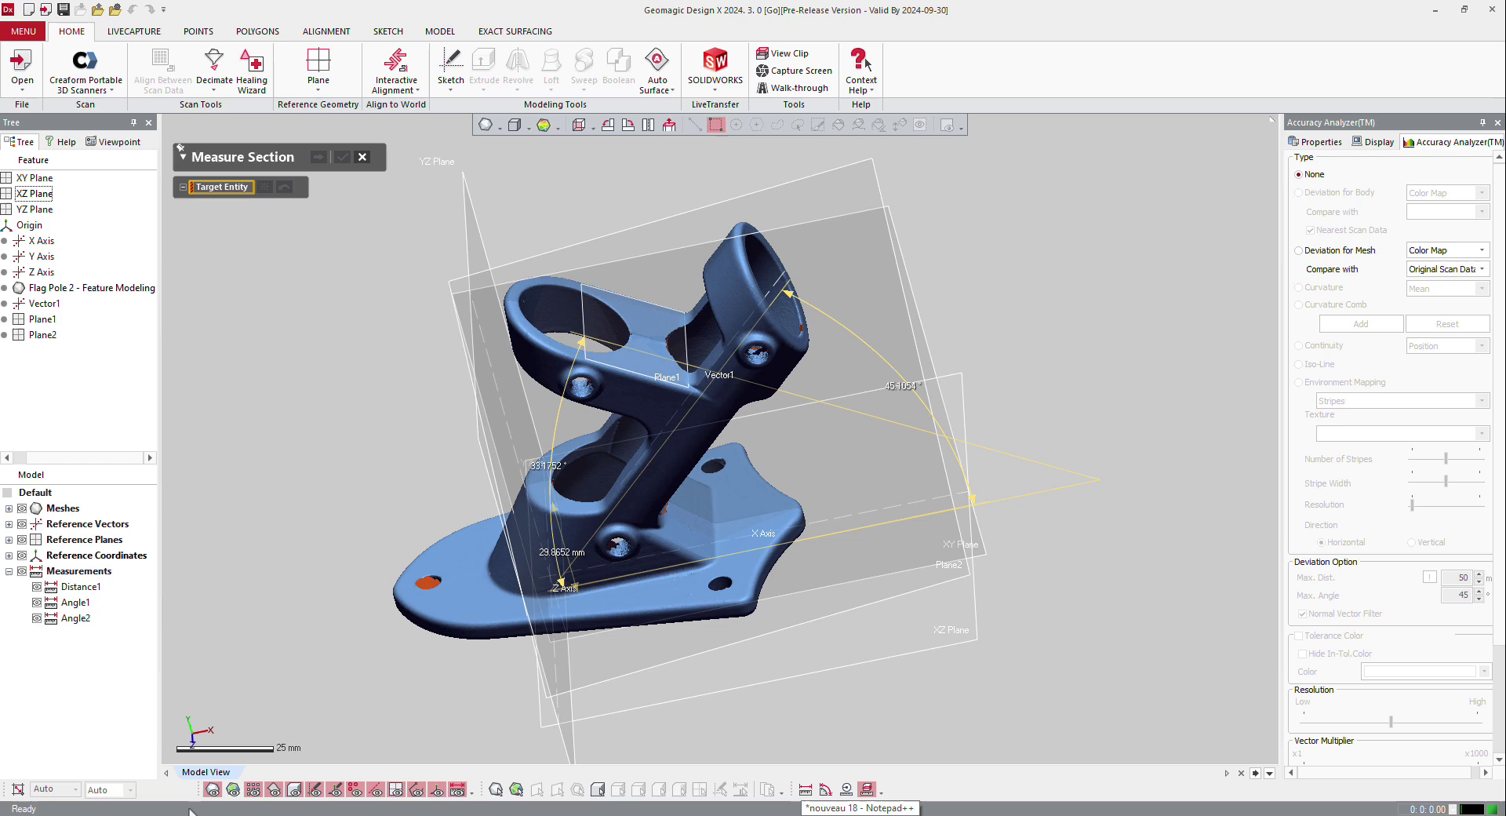
left_click(395, 789)
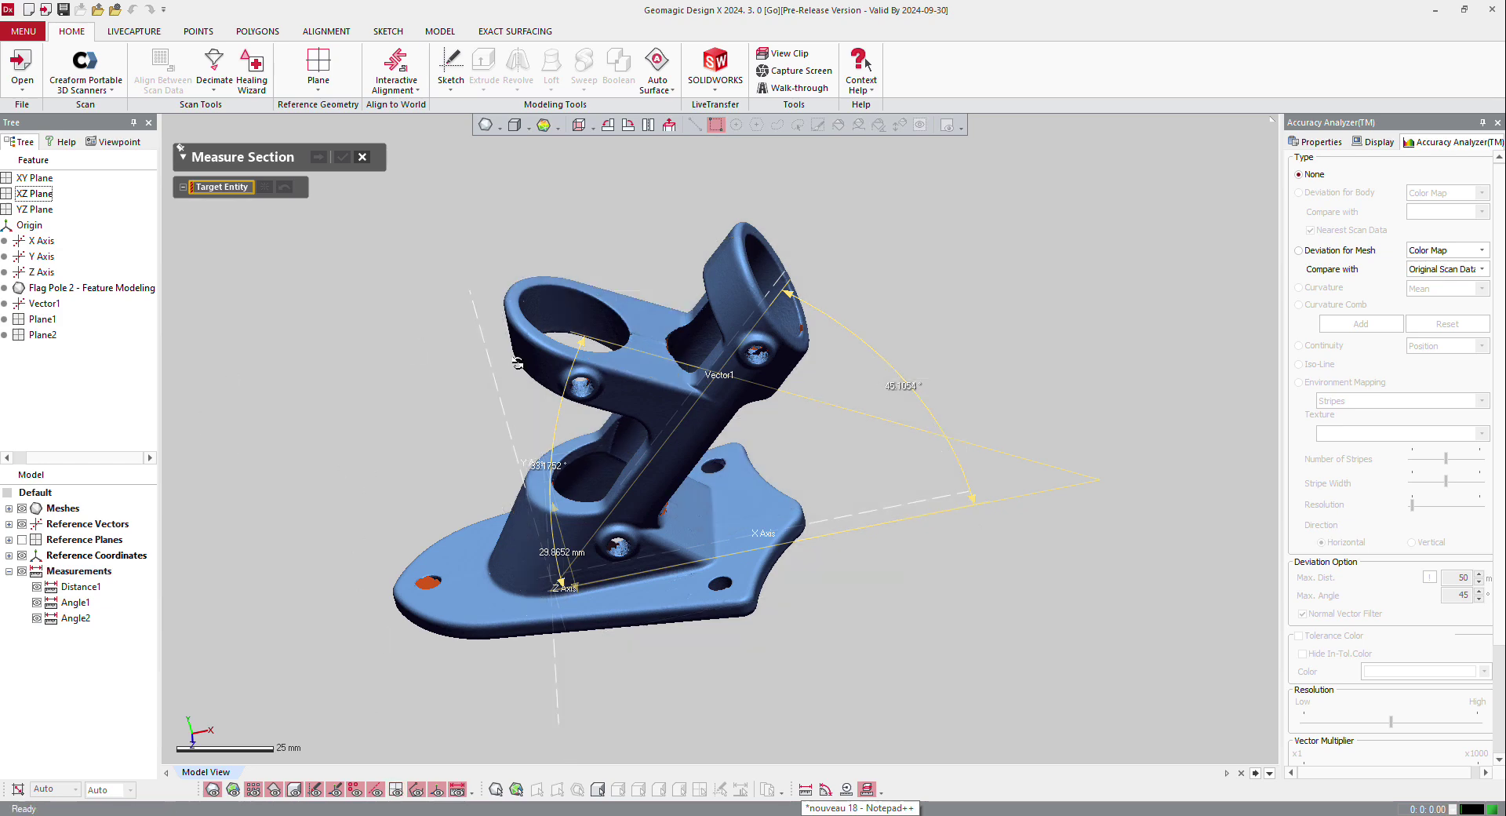
right_click_drag(517, 363, 500, 338)
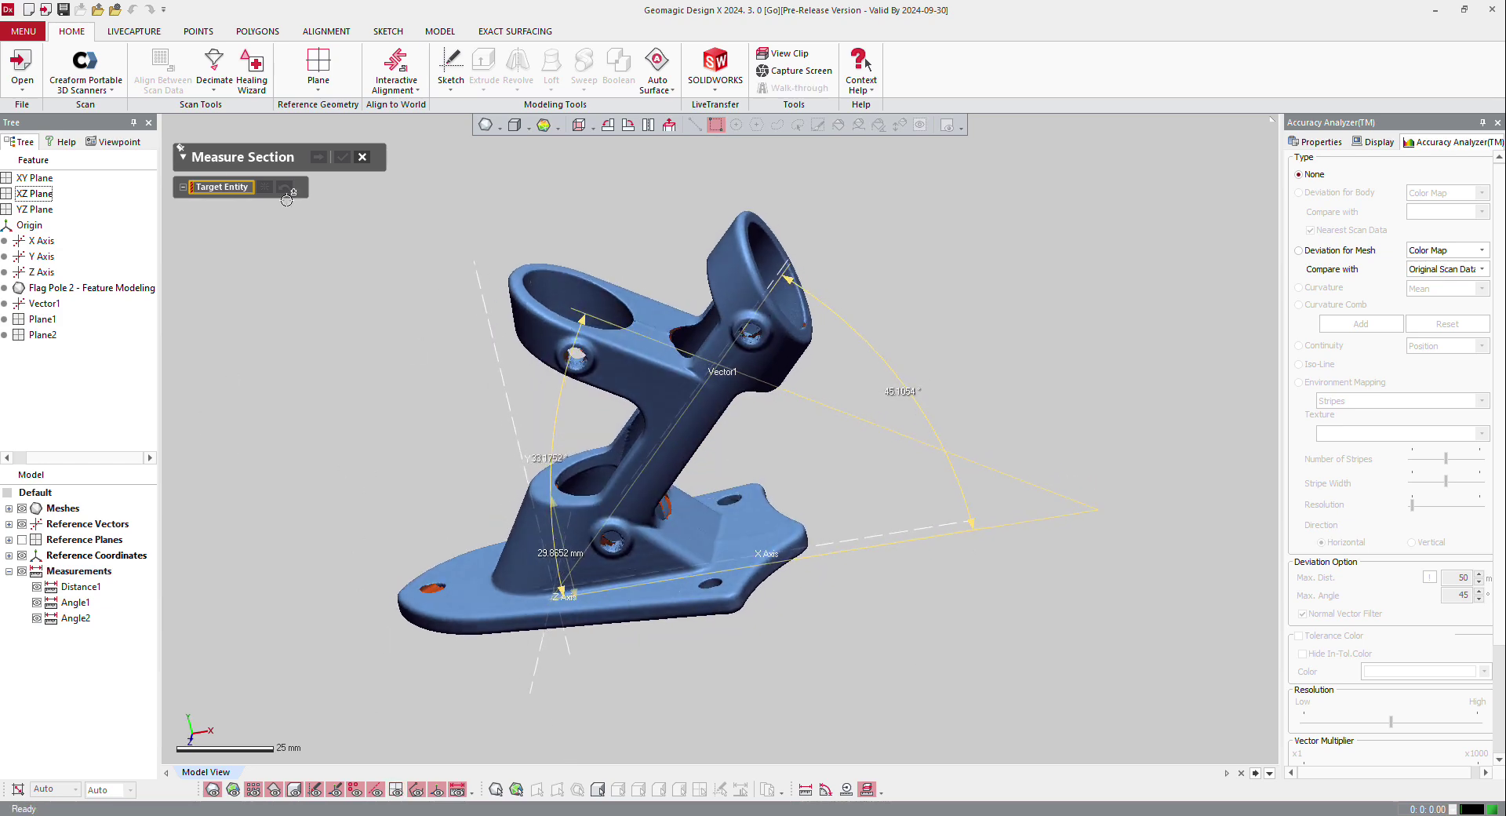
left_click(512, 322)
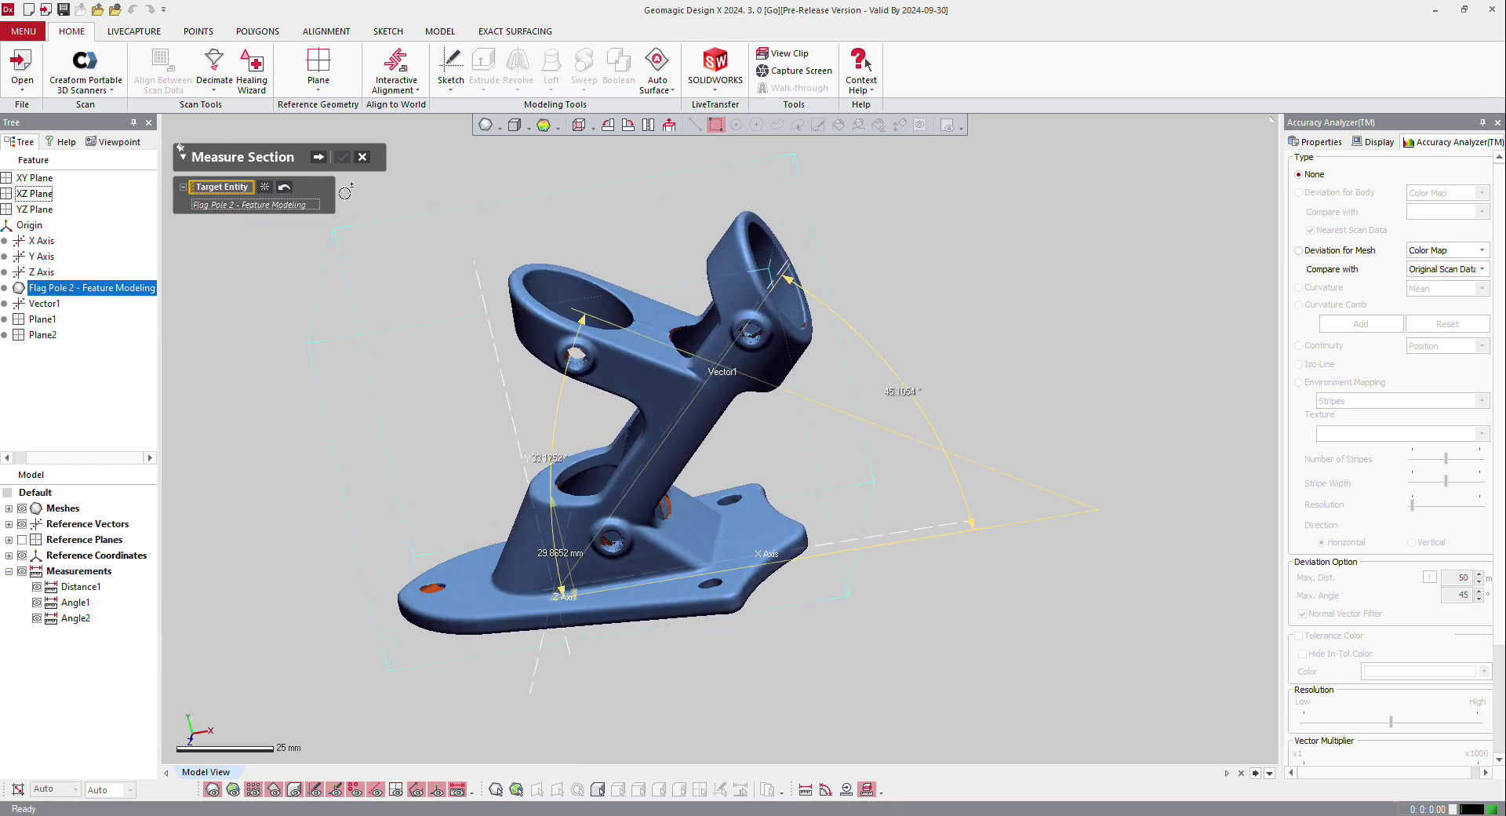
left_click(320, 158)
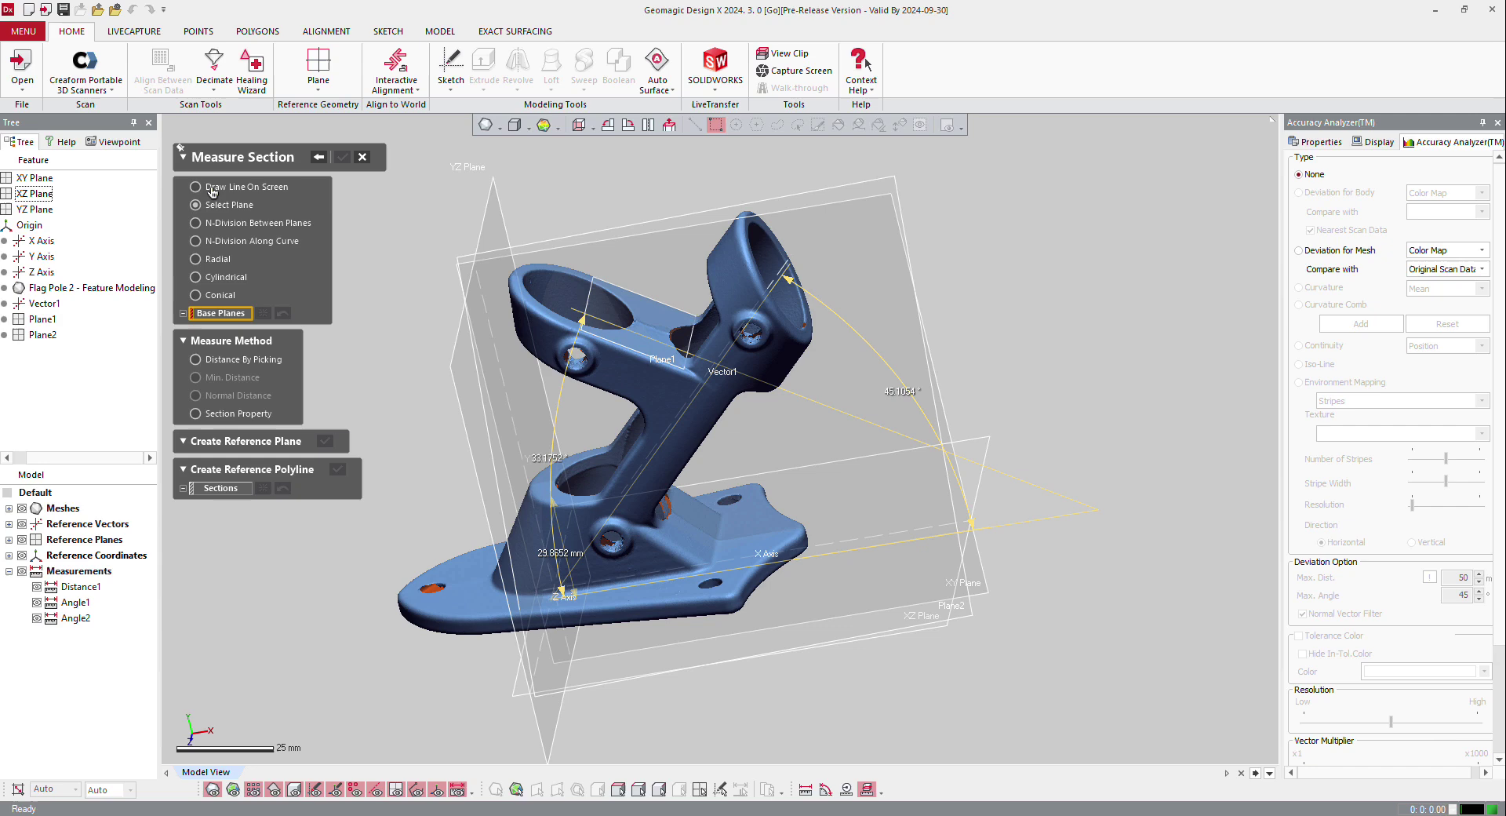
Section the mesh on Plane1 offset slightly into the arm, and measure by picking the distance between two points on the section's outer edge
scroll(585, 275, "up", 5)
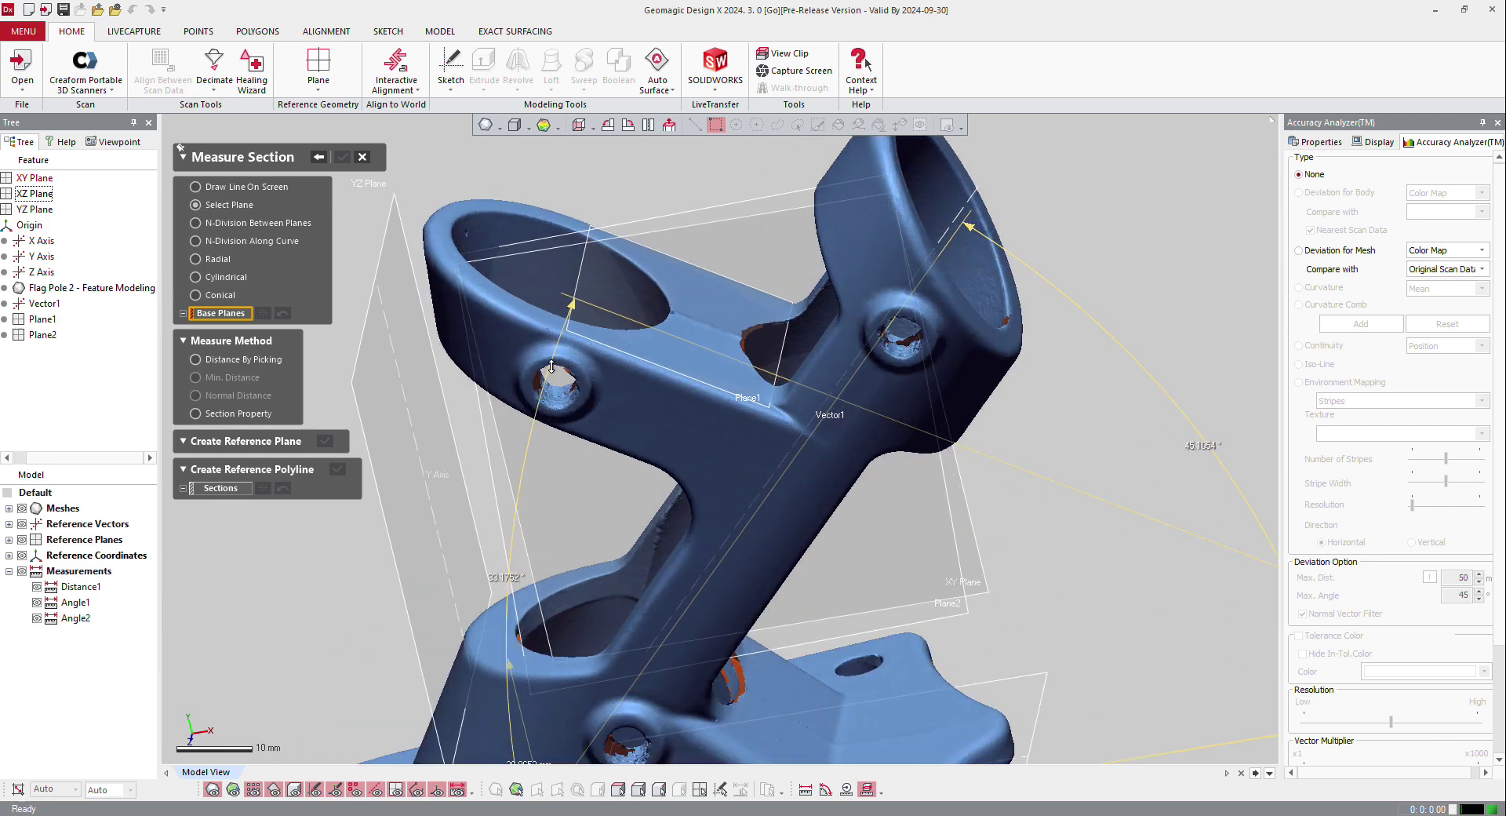
left_click(583, 270)
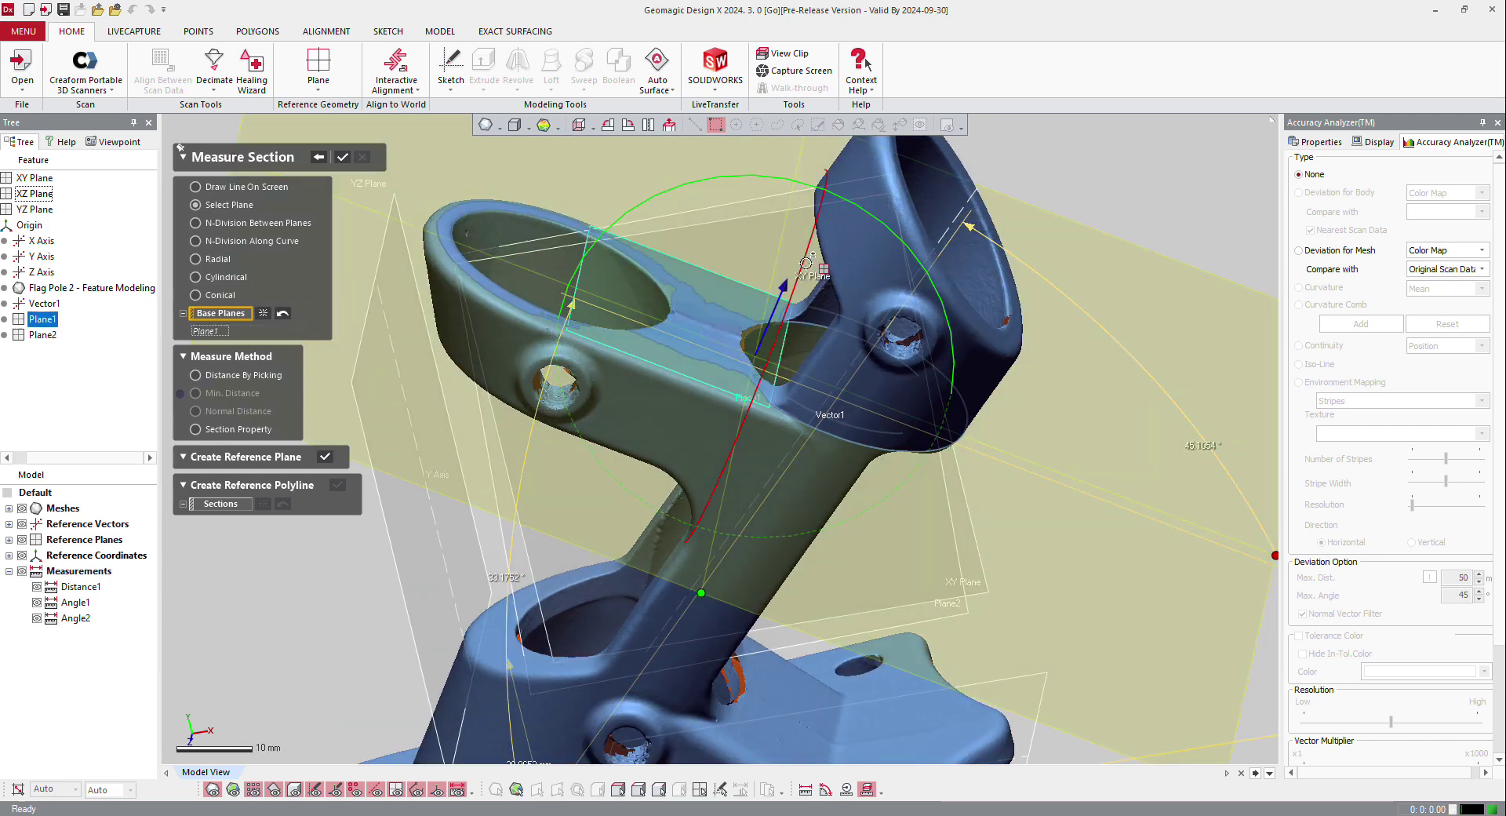
left_click_drag(770, 311, 762, 326)
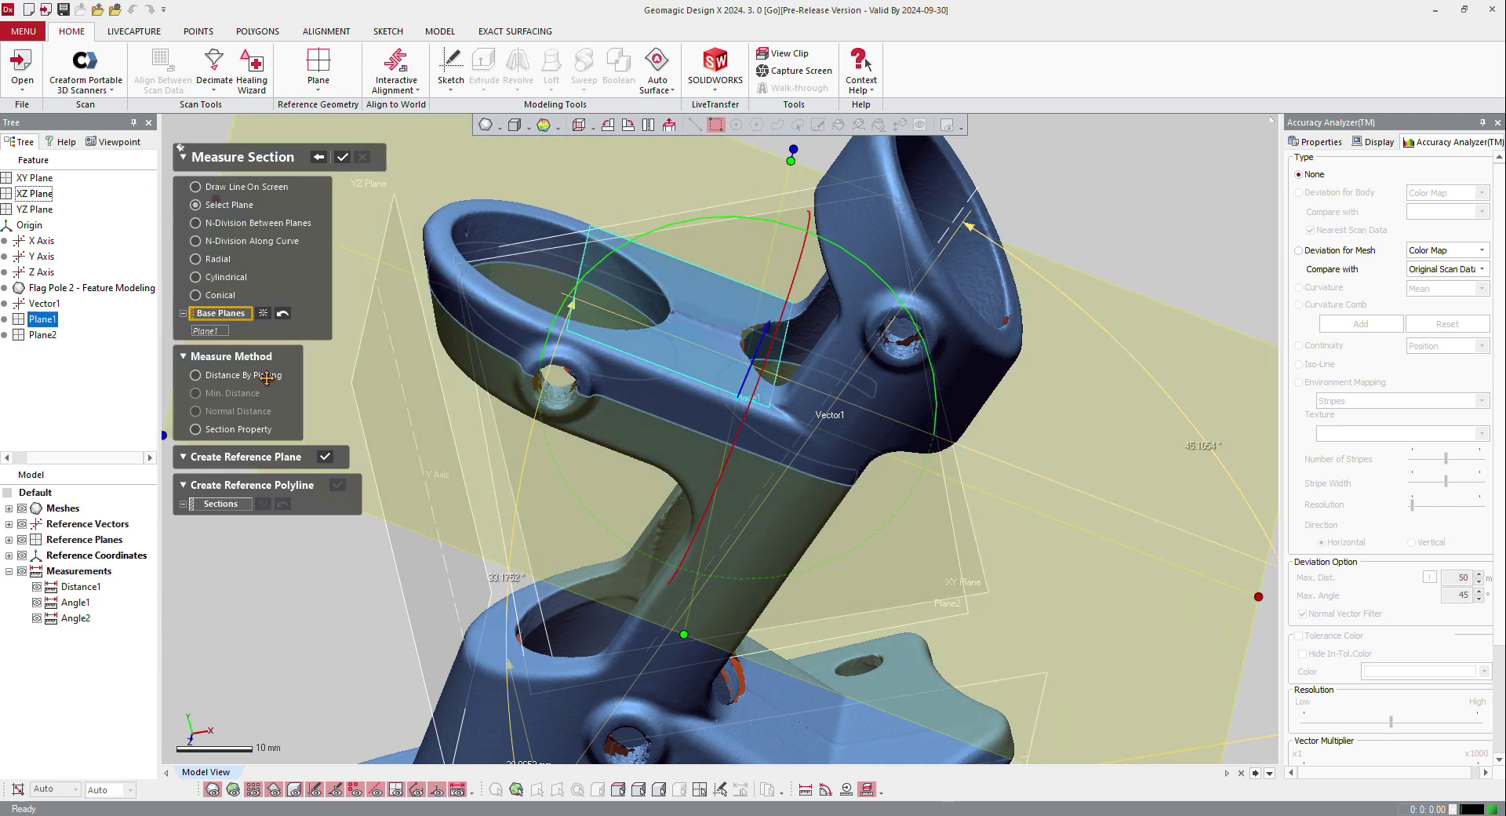
left_click(196, 375)
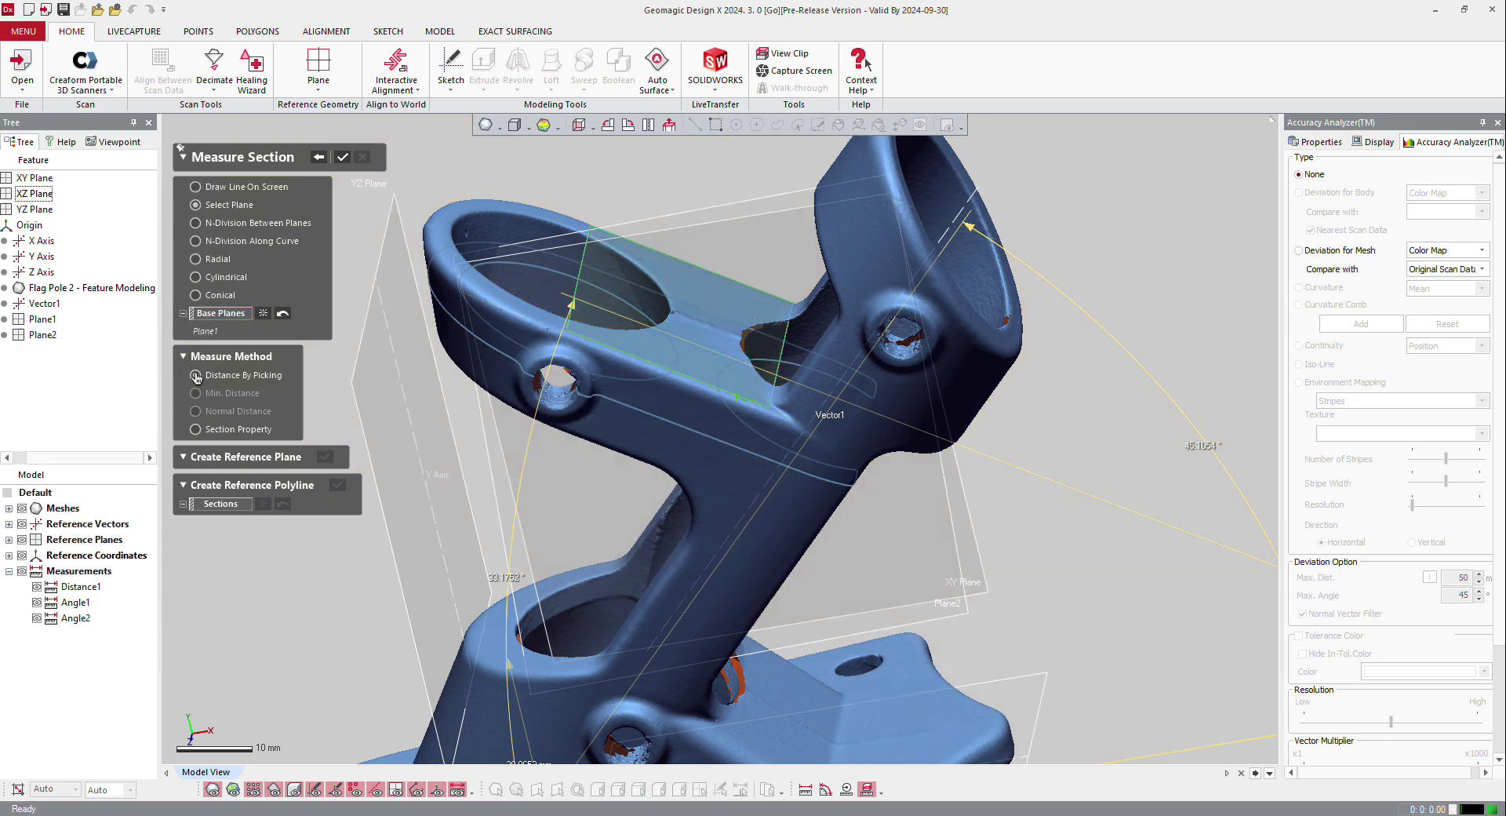
left_click(499, 355)
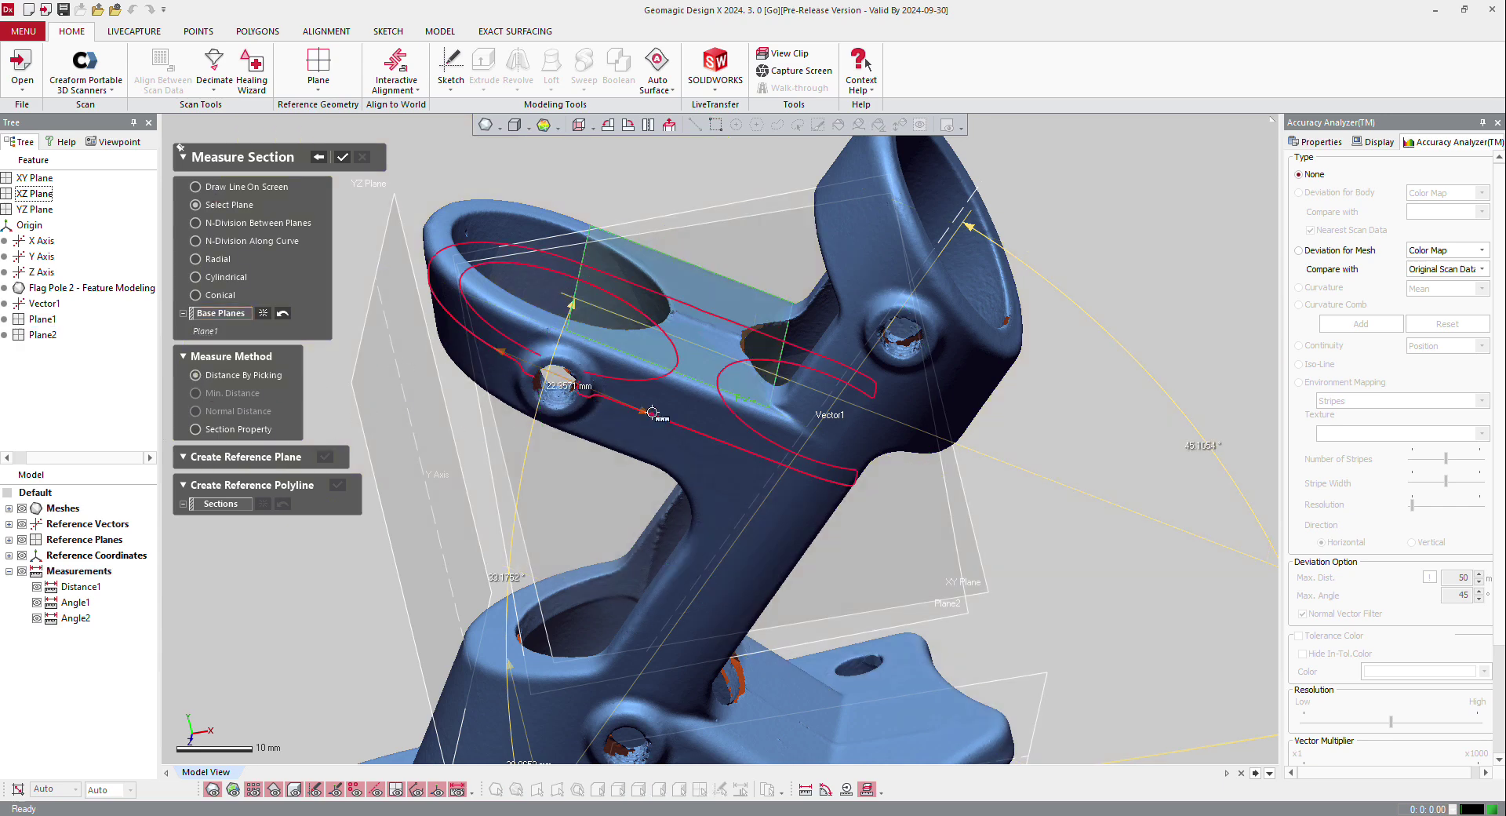
left_click(643, 410)
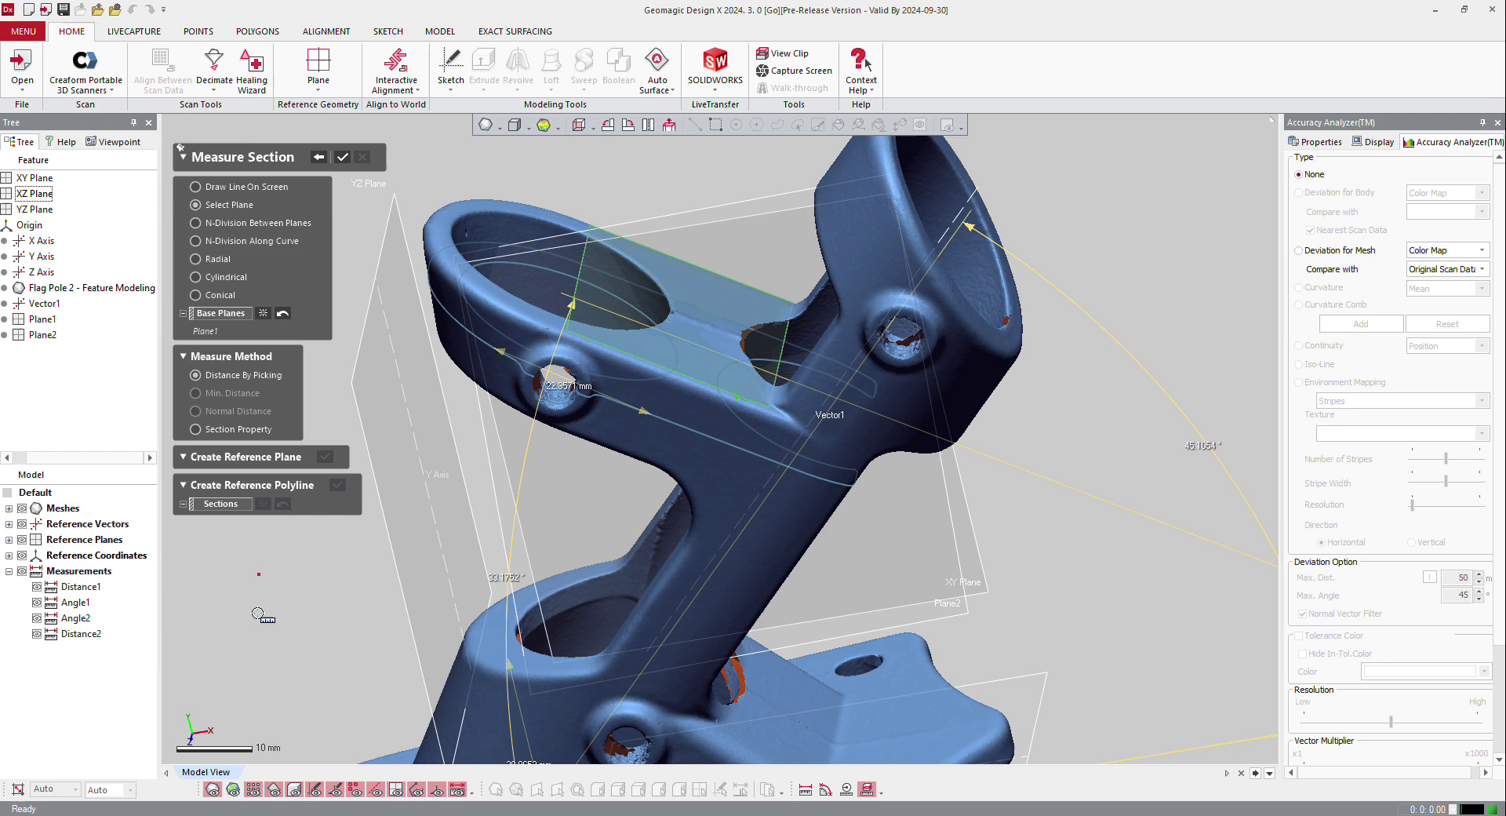
Hide the mesh to inspect the section curve, and accept the section measurement
left_click(213, 789)
right_click_drag(780, 485, 765, 505)
scroll(666, 386, "up", 2)
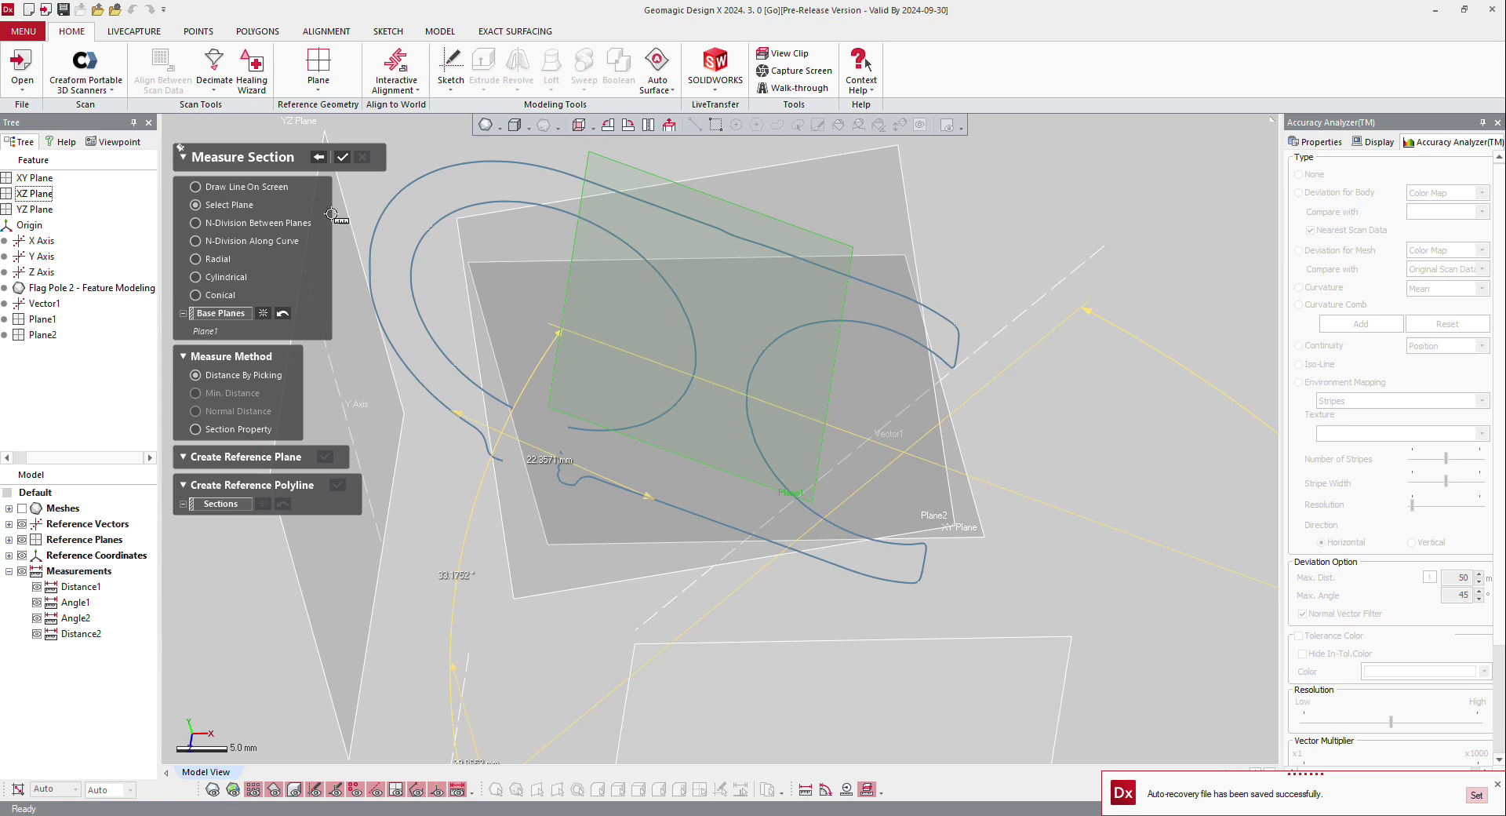
left_click(343, 158)
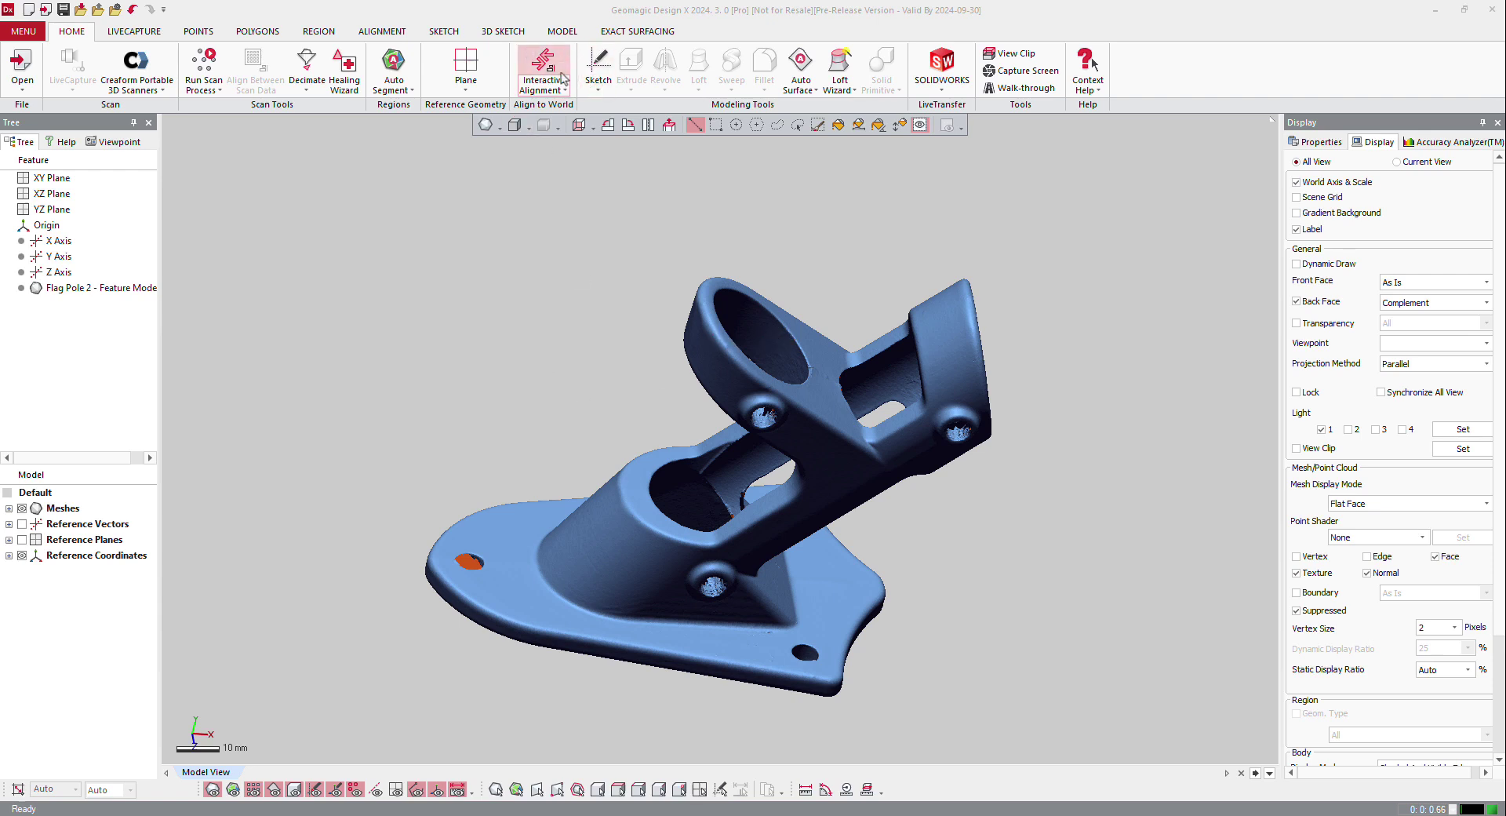
Auto Segment the flag pole mesh into regions at sensitivity 30, and display the mesh by geometry type
left_click(377, 75)
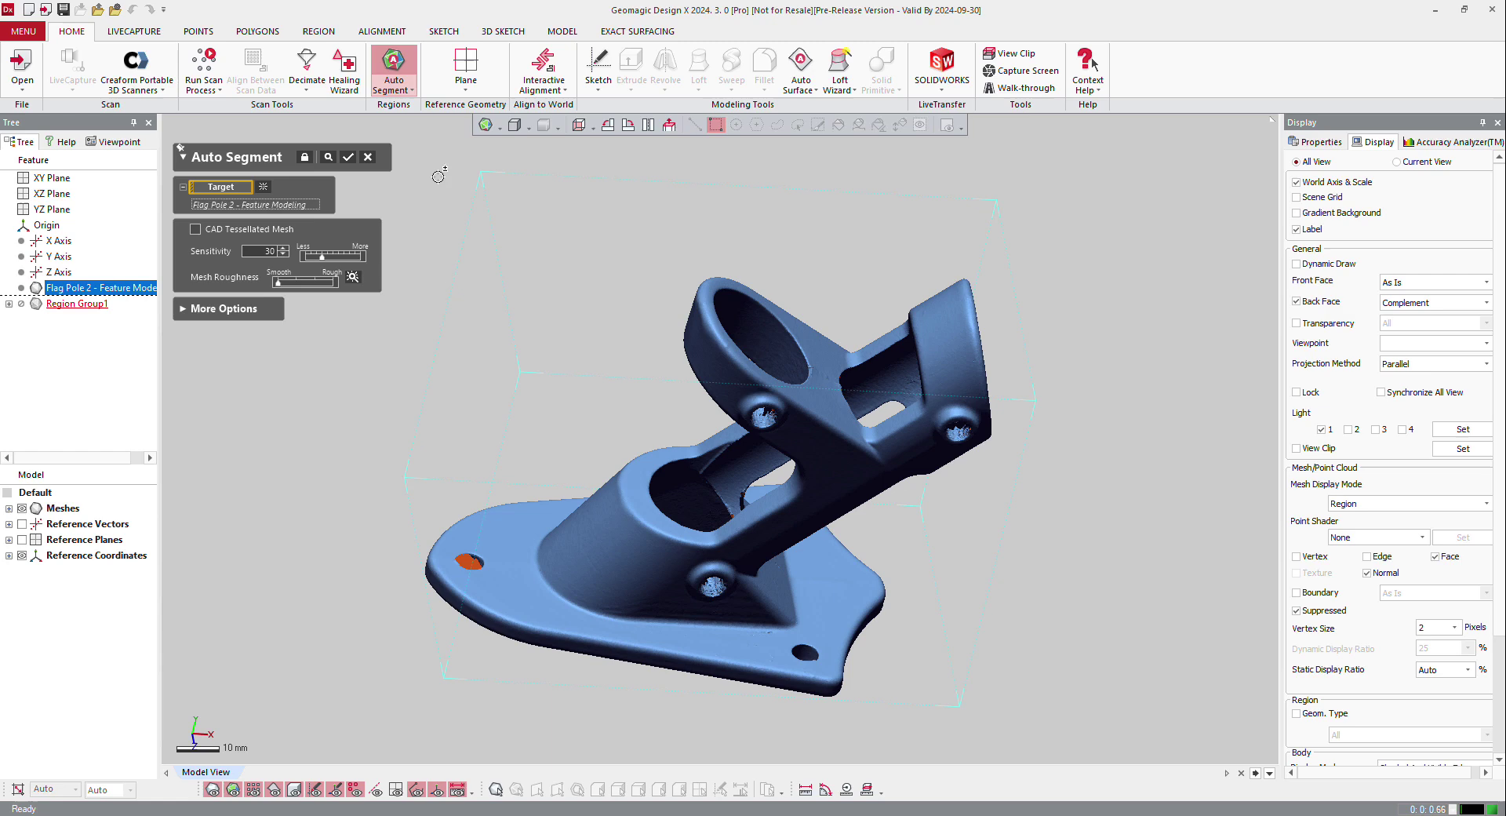
left_click(347, 157)
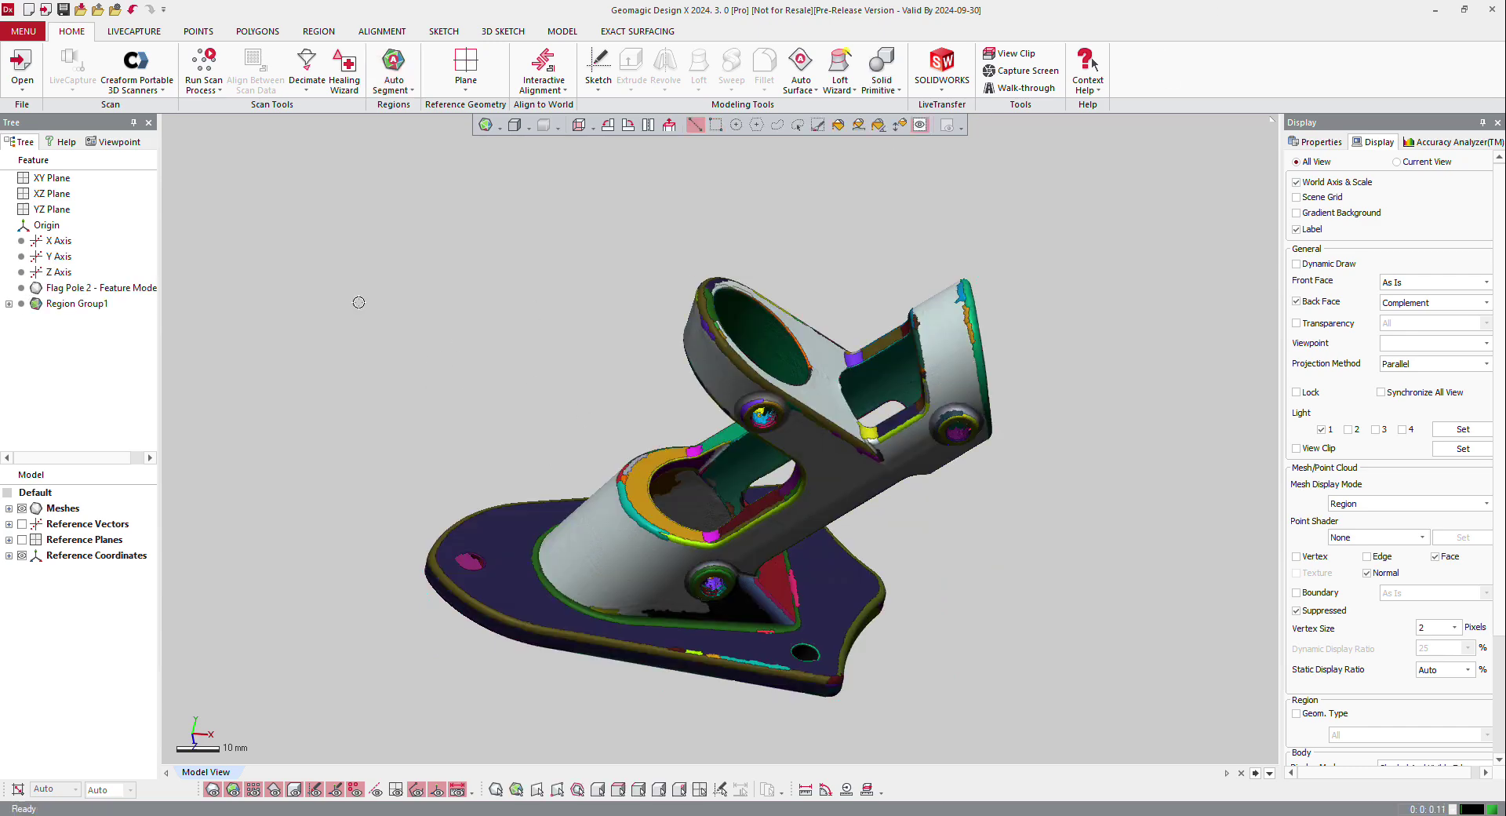
left_click(500, 128)
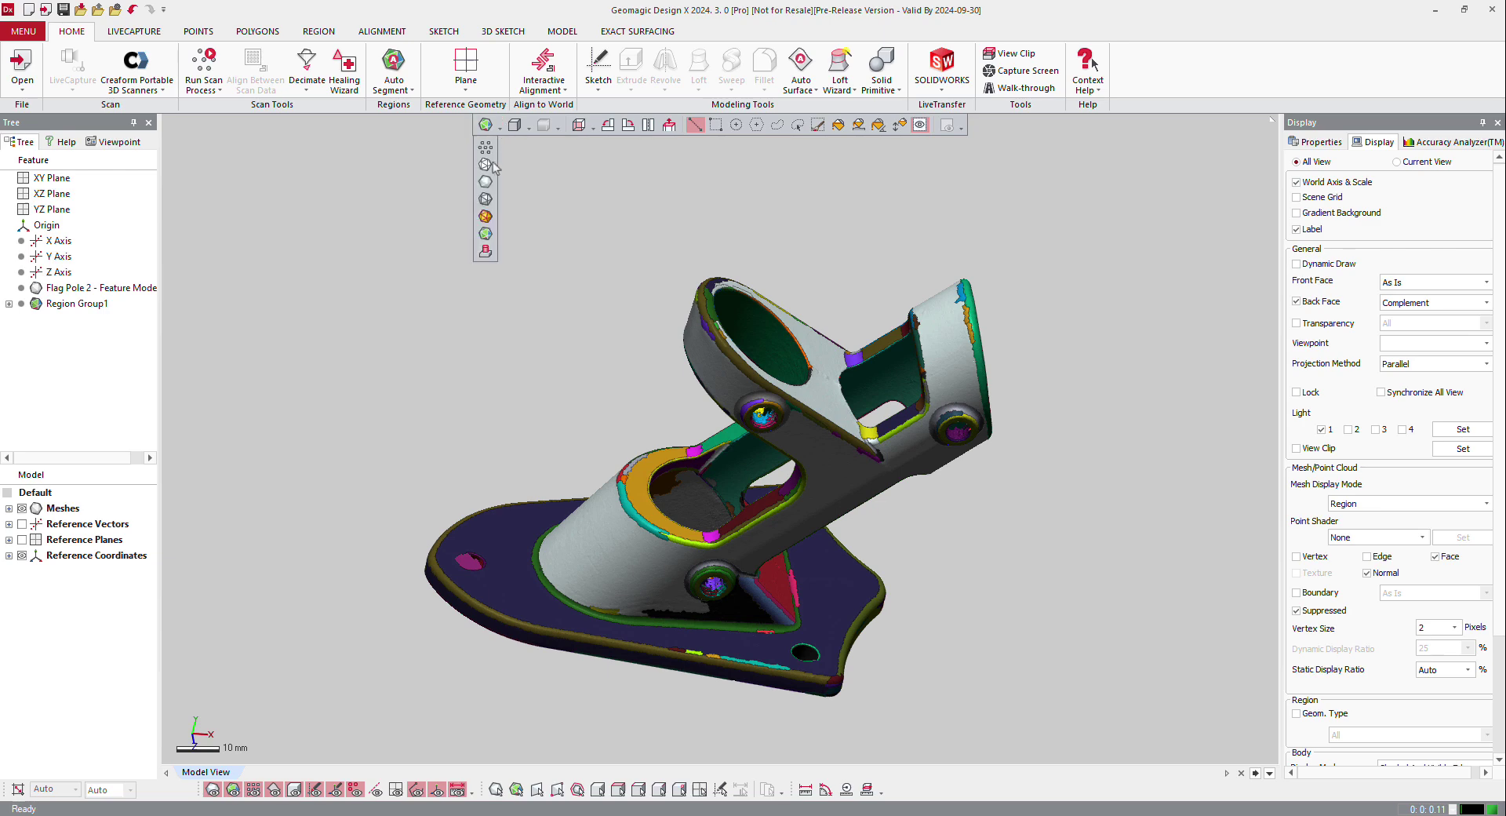
left_click(486, 251)
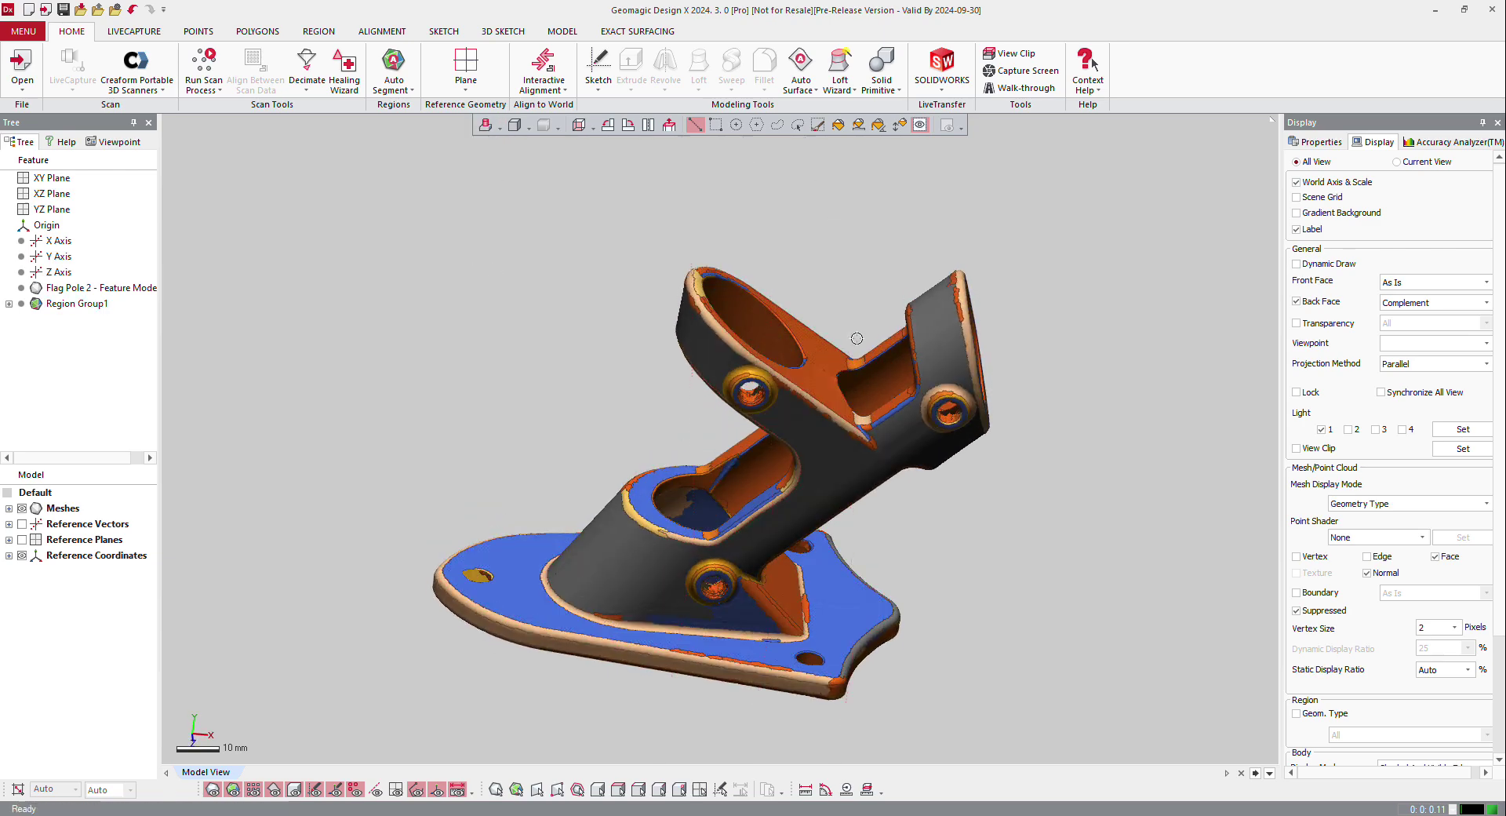
Shrink the region on the upper arm's flat face so that it is classified as a plane
scroll(822, 355, "up", 10)
scroll(774, 380, "down", 10)
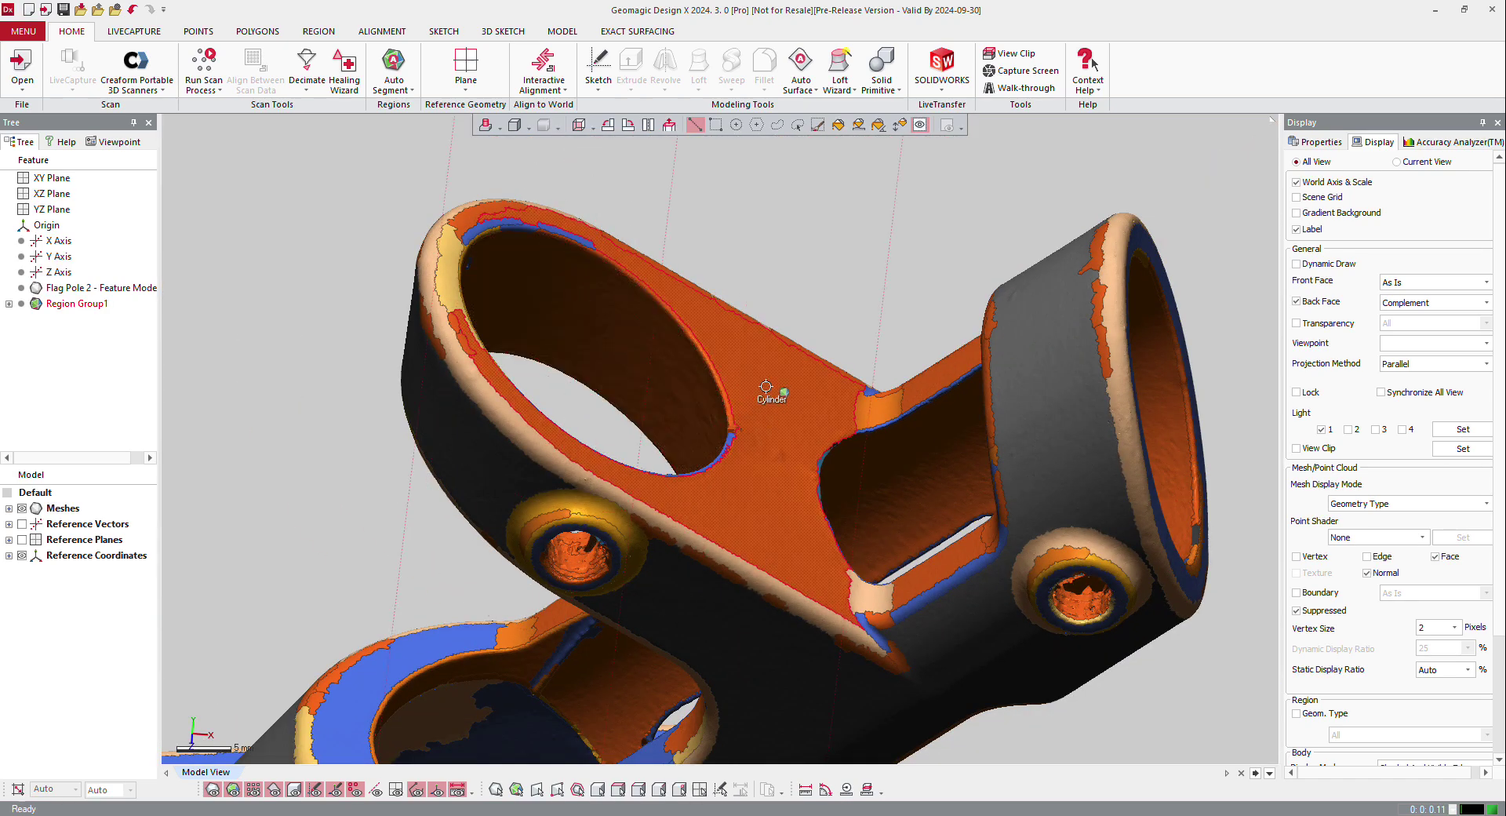
left_click(767, 384)
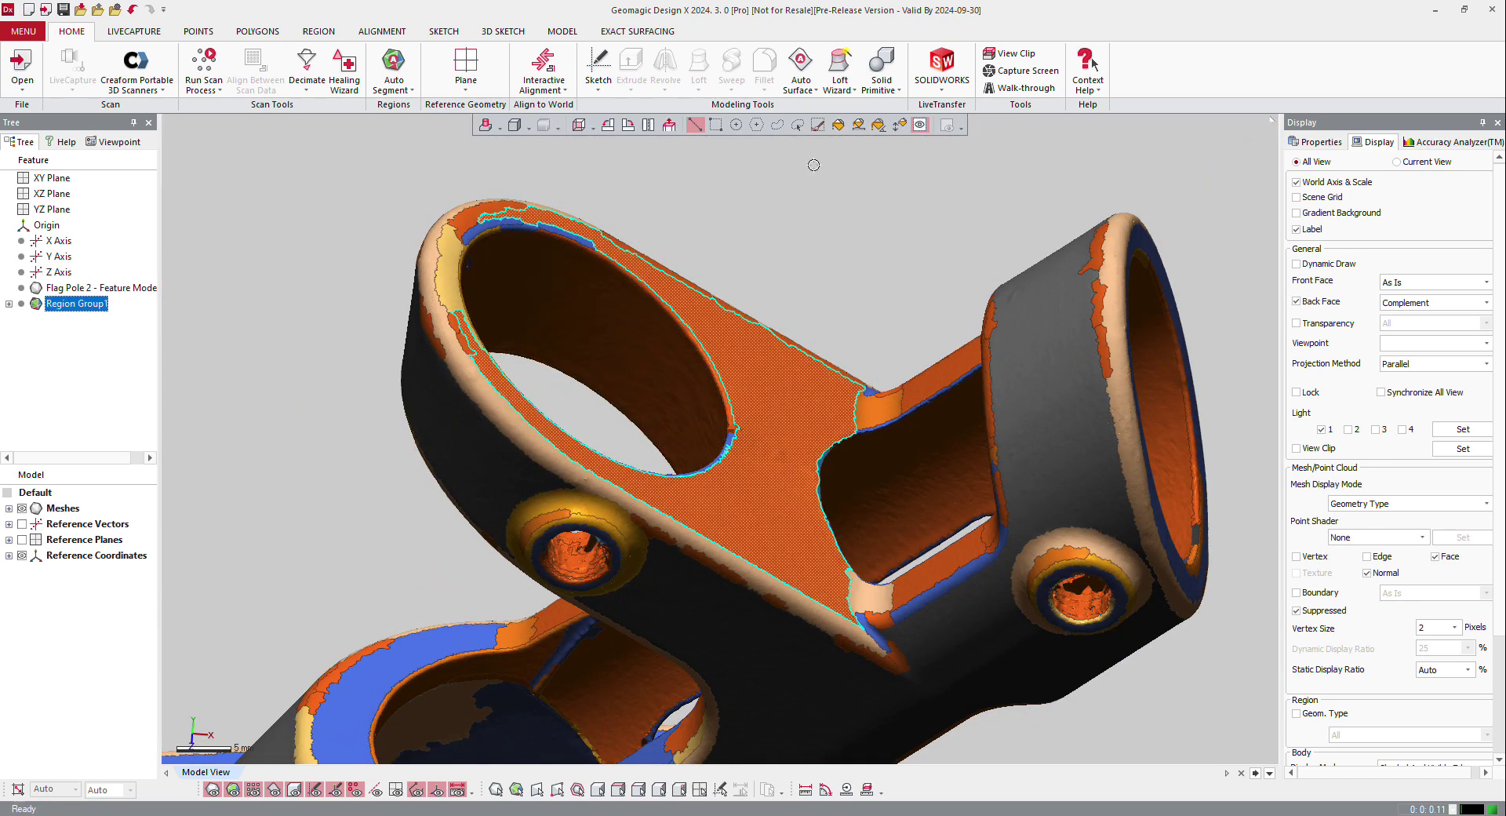
left_click(445, 32)
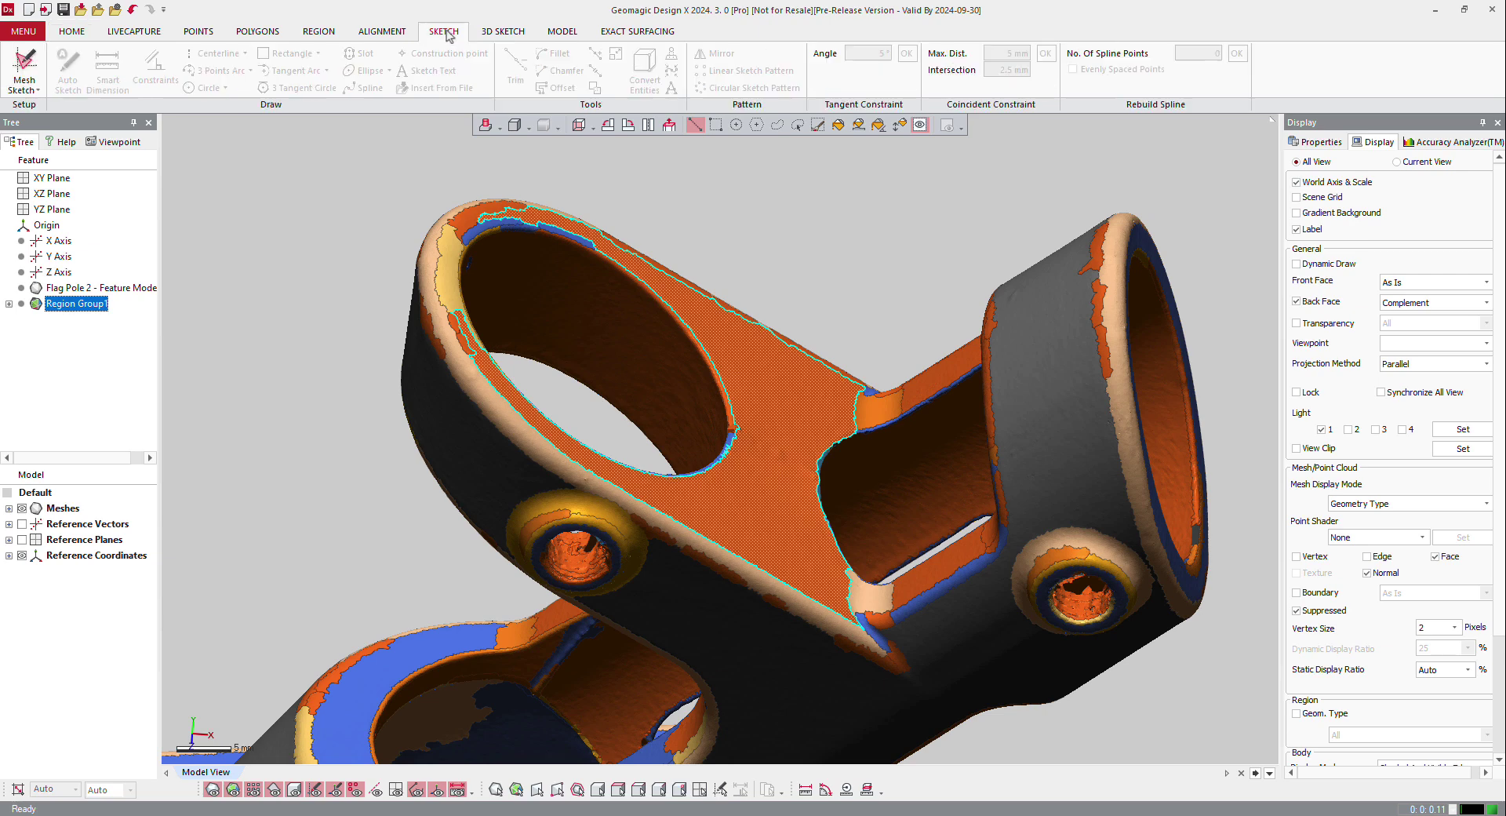
left_click(317, 32)
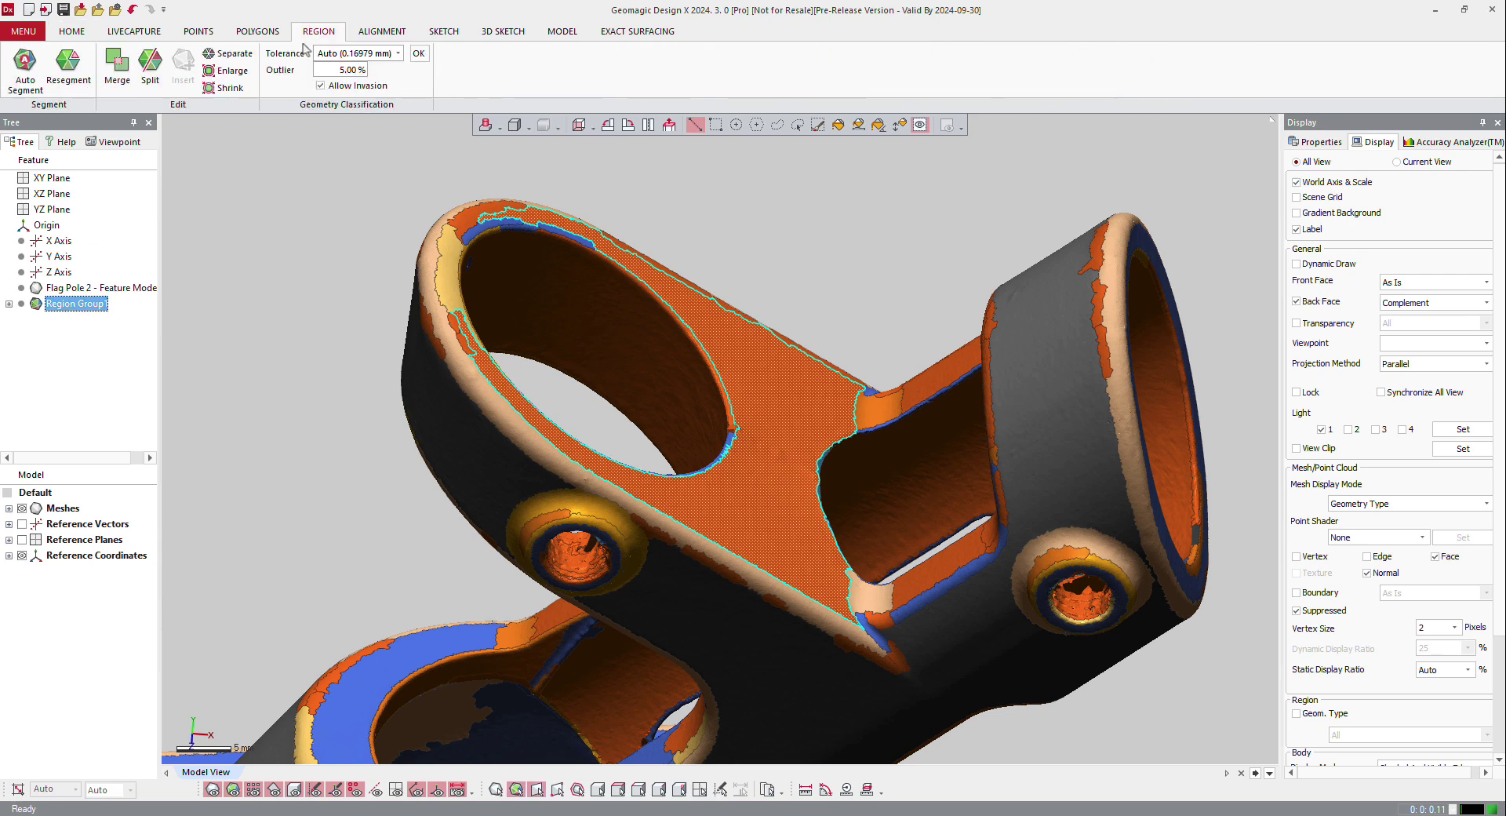
left_click(241, 94)
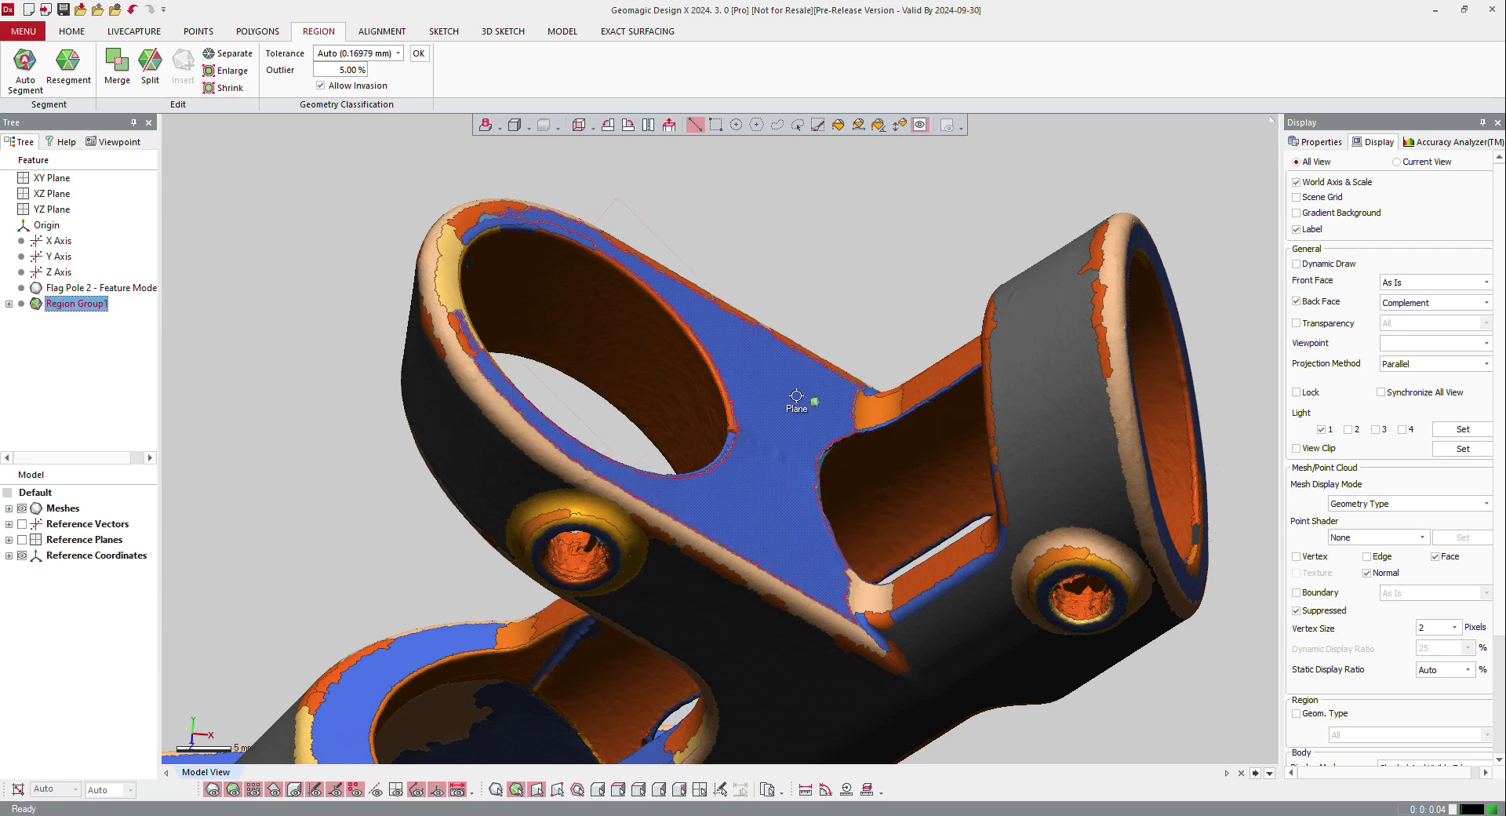
key("Escape")
scroll(584, 324, "down", 5)
right_click_drag(977, 388, 727, 459)
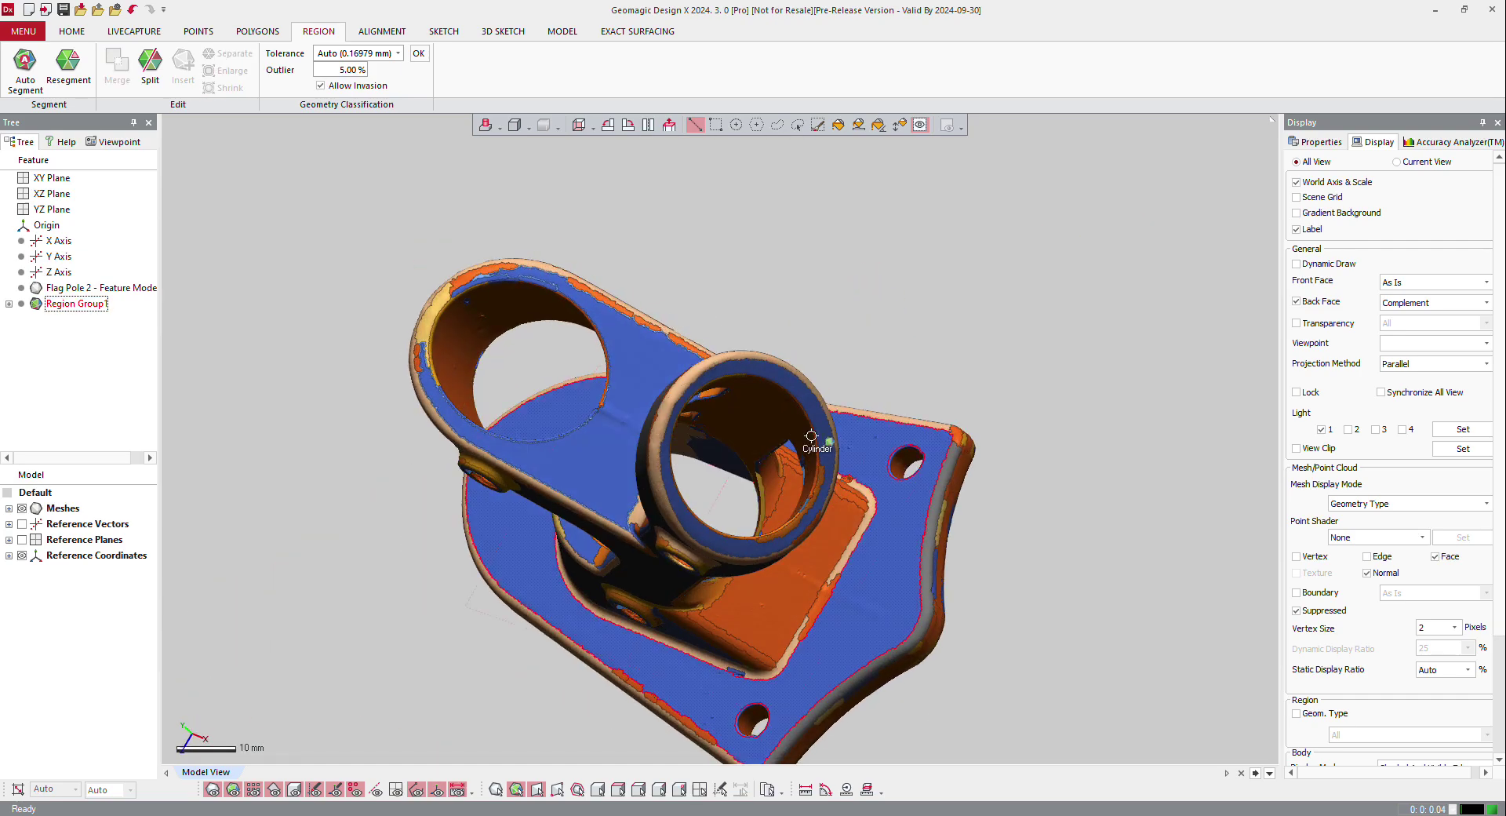
right_click_drag(811, 436, 704, 480)
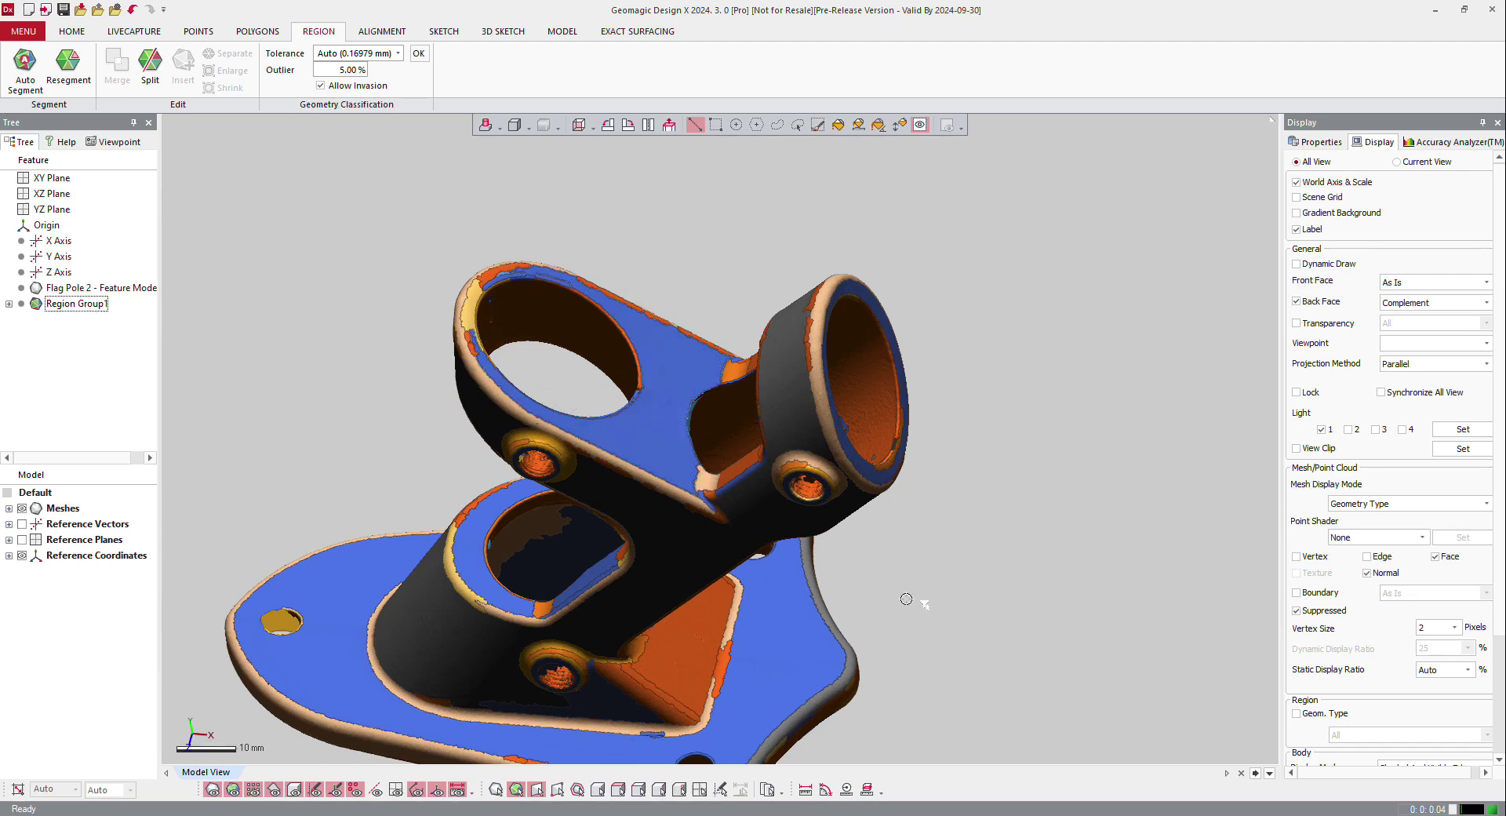
Try to measure the Y-axis-aligned distance between the base plate's underside and upper face regions
left_click(805, 789)
scroll(740, 511, "down", 3)
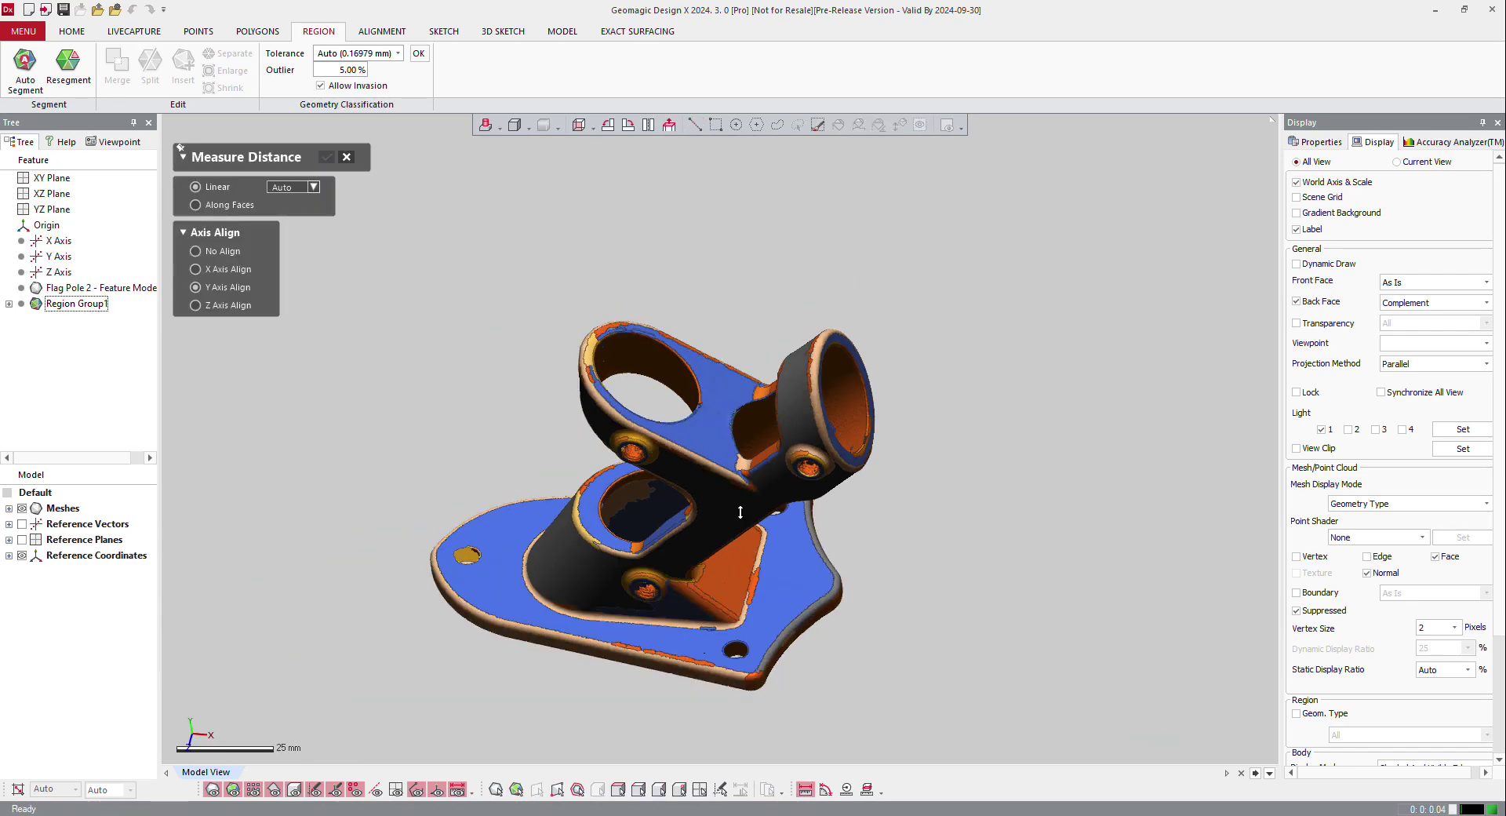
right_click_drag(740, 511, 514, 471)
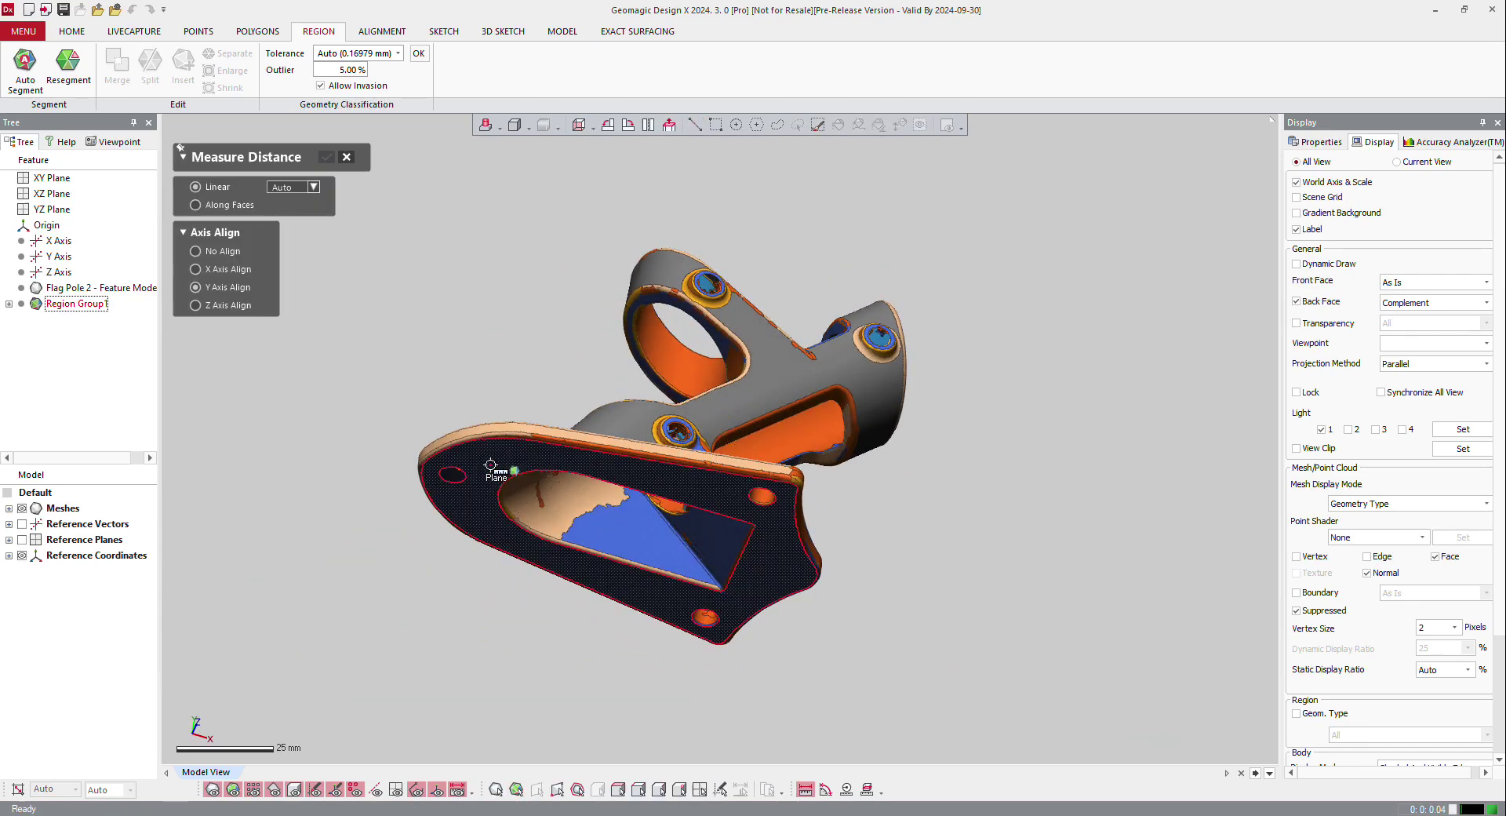
left_click(490, 465)
right_click_drag(613, 424, 580, 717)
left_click(476, 574)
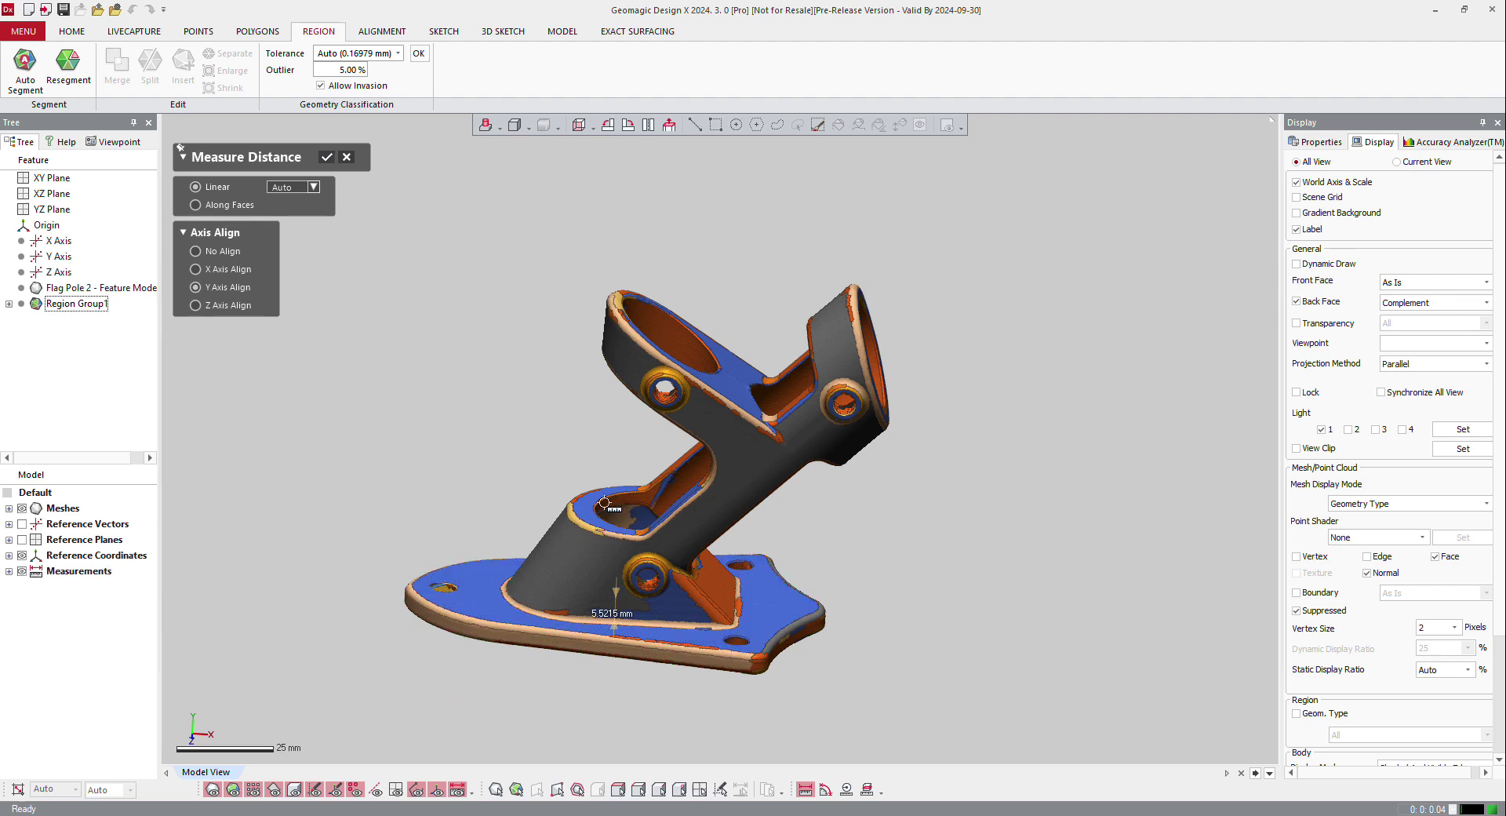
Start an unaligned distance measurement from the lower socket's rim region, and discard all changes made in the distance command
left_click(583, 514)
left_click(286, 190)
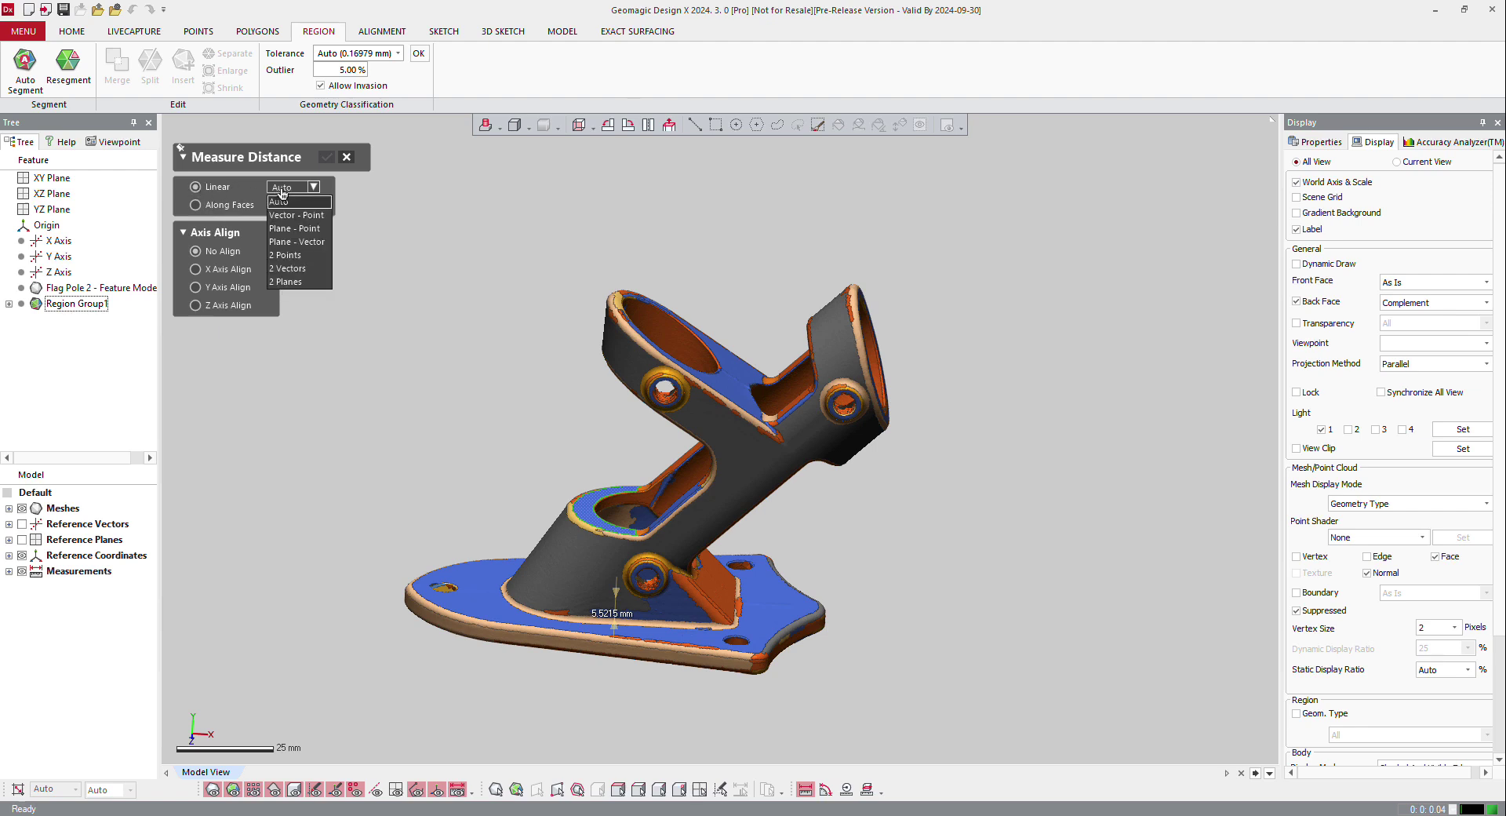
left_click(282, 191)
left_click(347, 157)
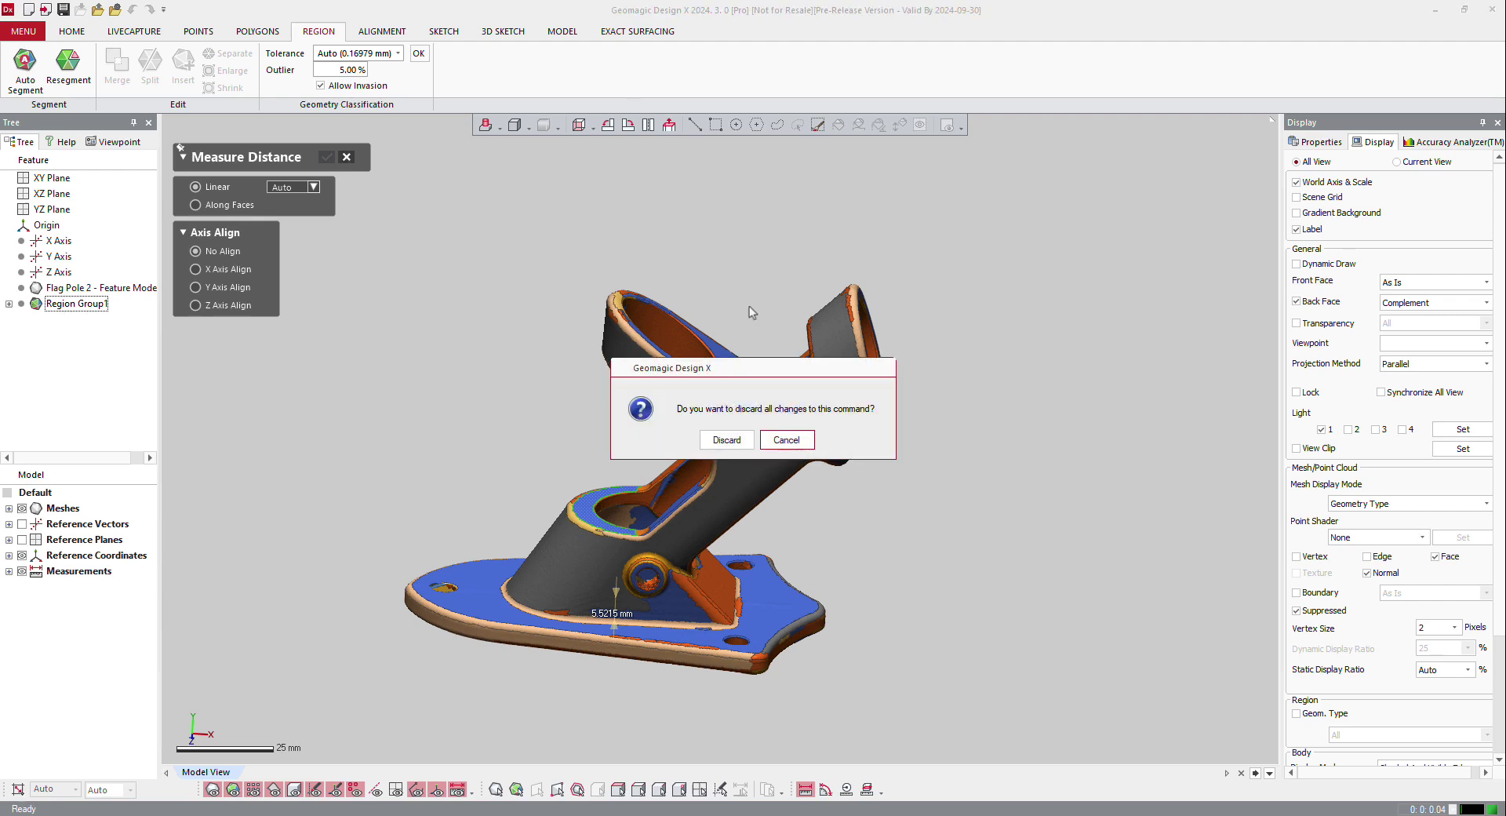
left_click(726, 440)
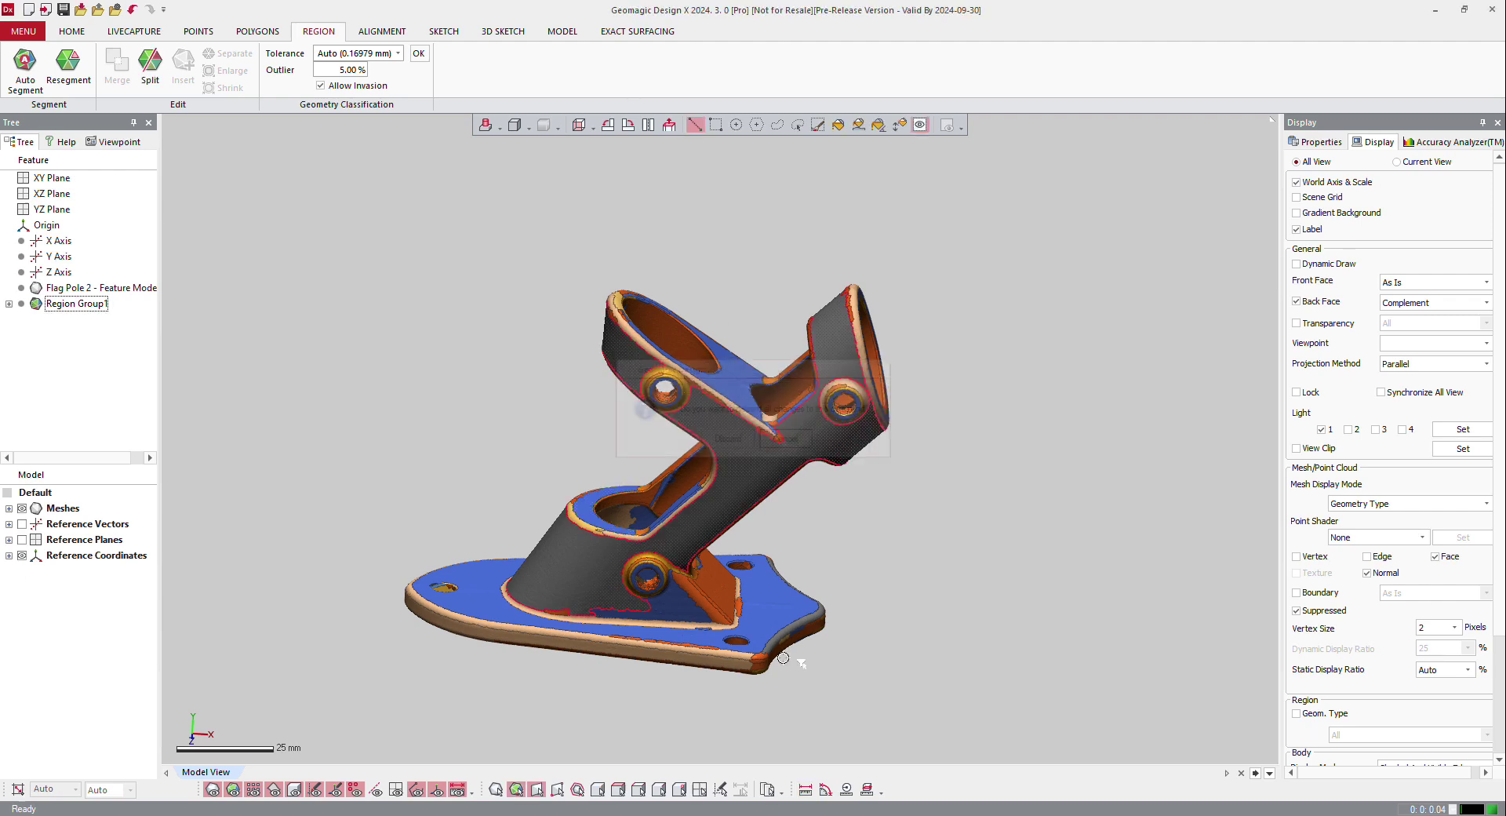
Measure the angles from the upper arm's planar region to the base plate's upper face and to the end socket's rim
left_click(825, 790)
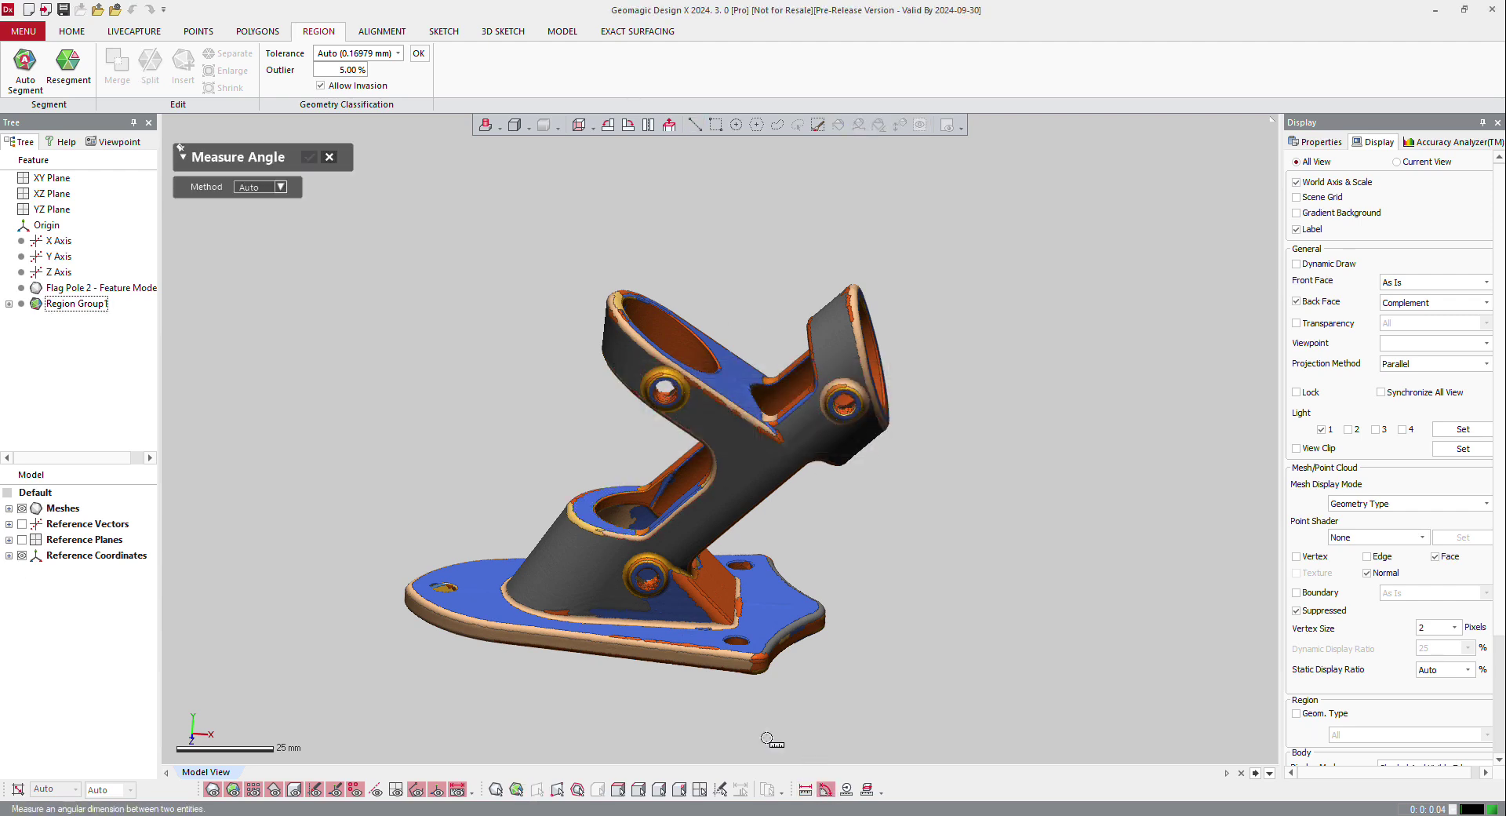
left_click(471, 585)
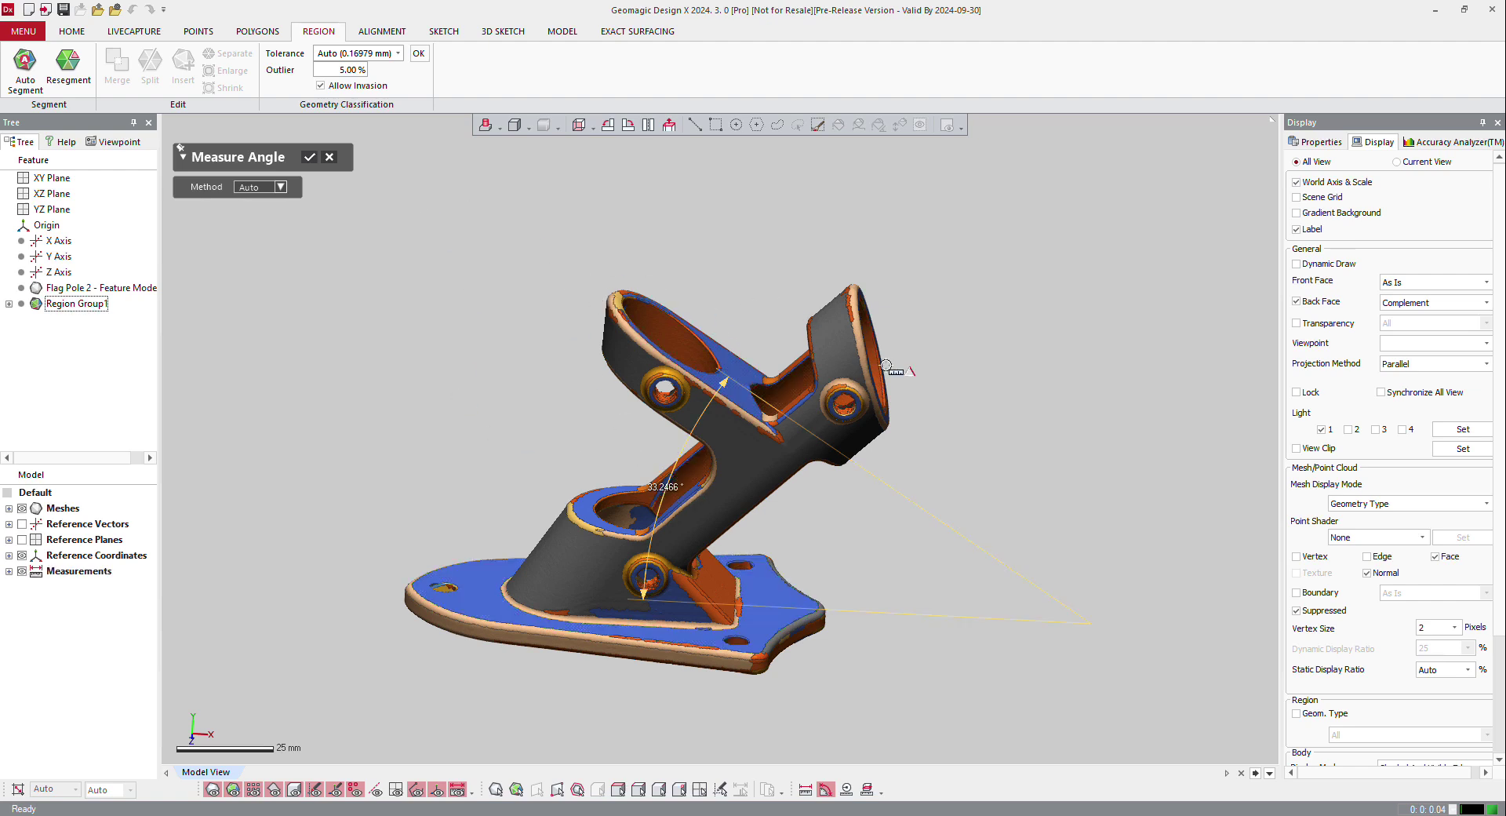
right_click_drag(887, 366, 759, 312)
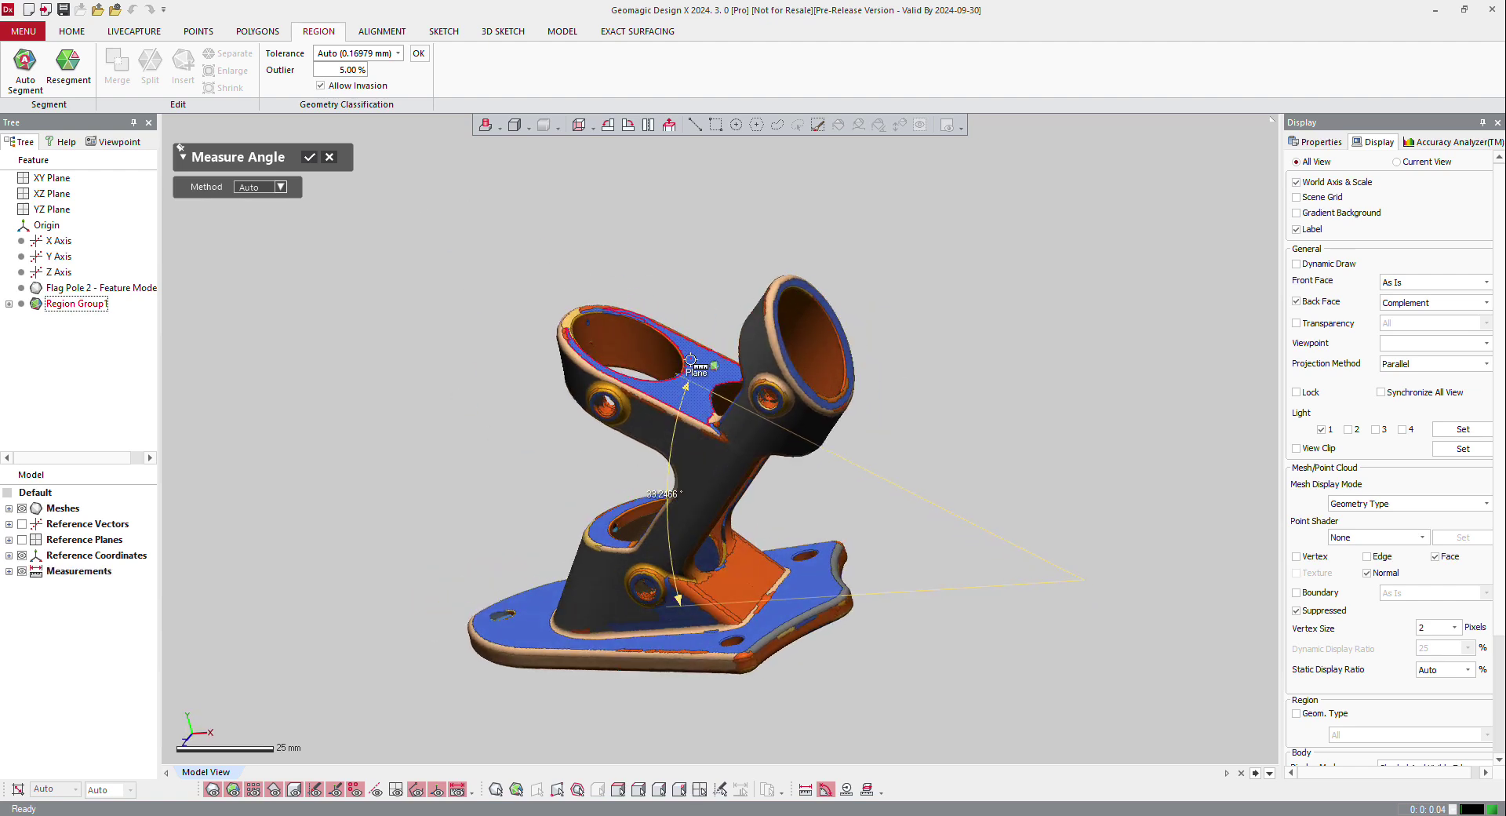
left_click(820, 295)
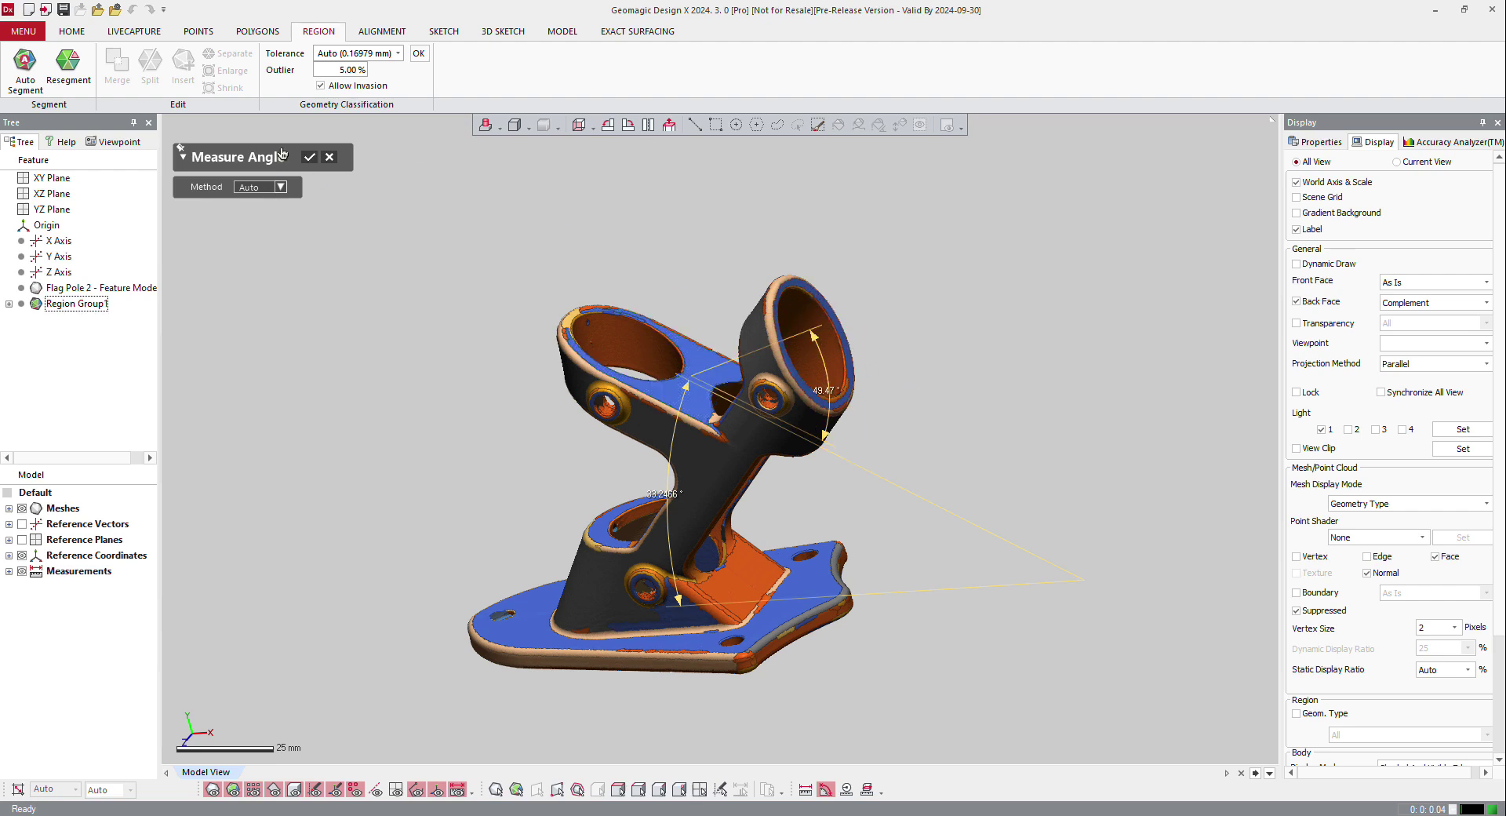
left_click(308, 157)
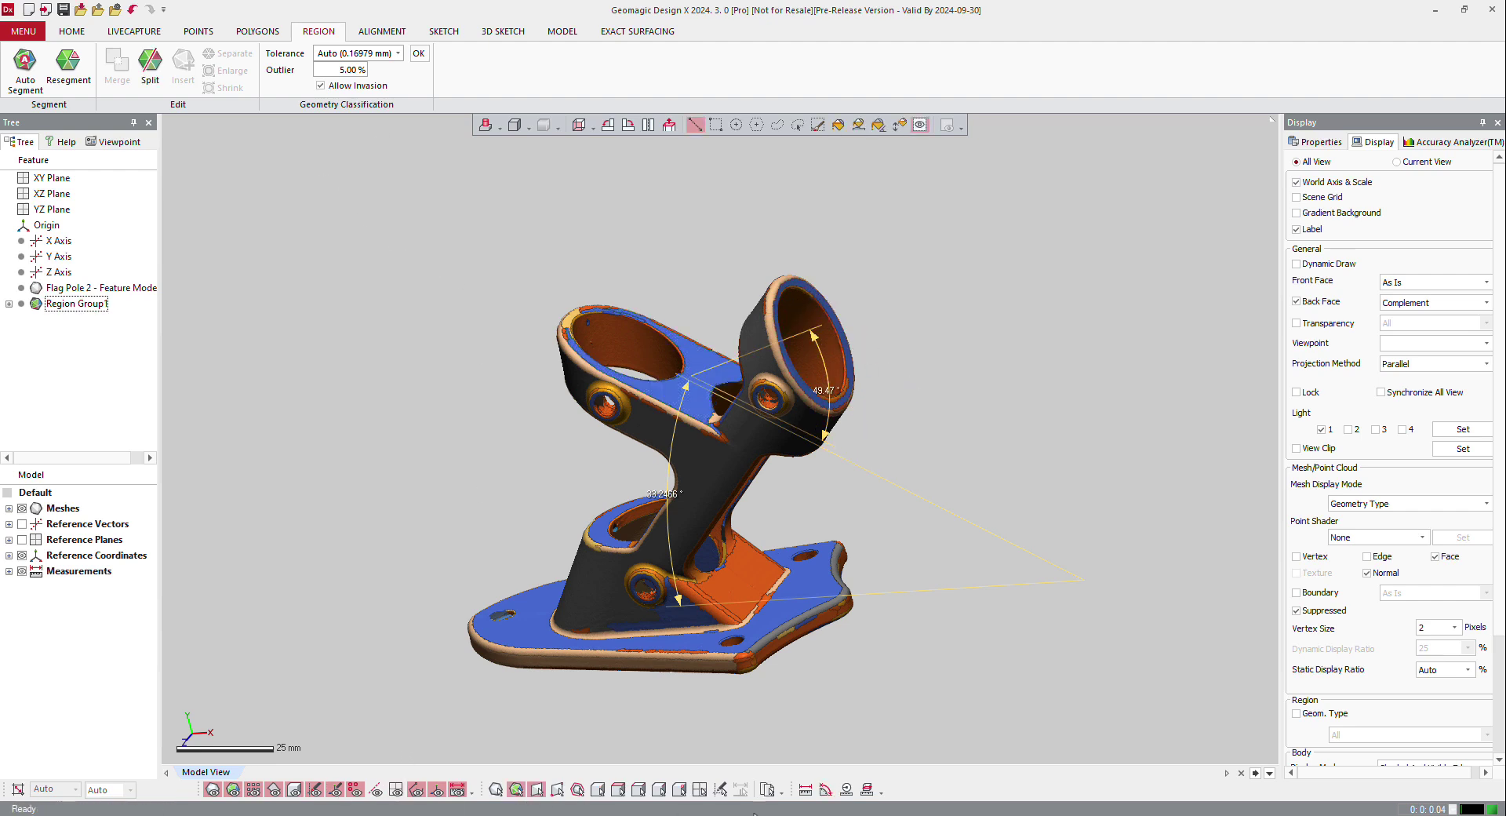
Measure the radii of the inner cylinder regions of the two upper sockets, keeping the Auto method
left_click(848, 788)
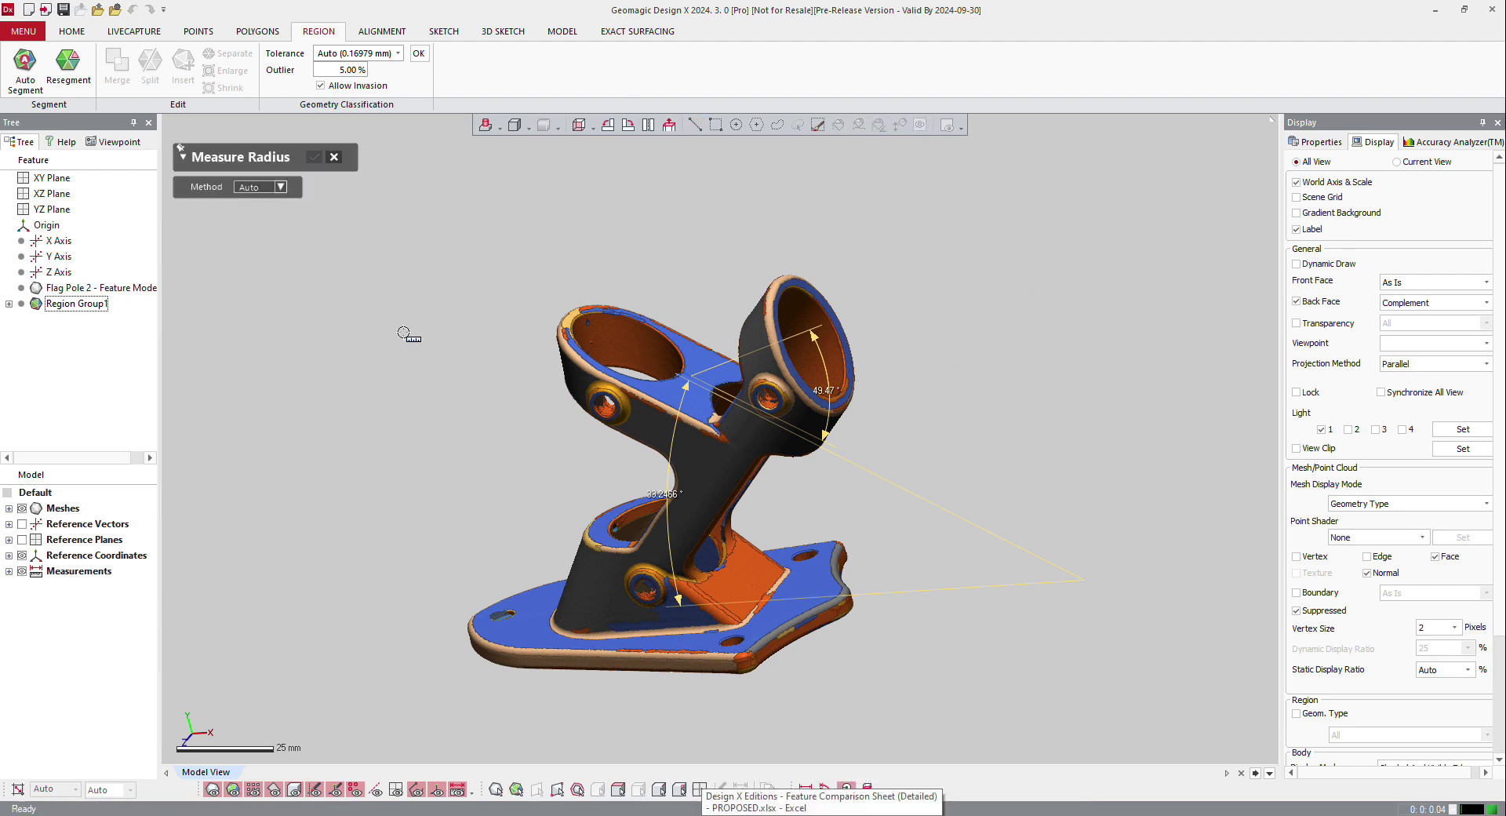
left_click(239, 188)
left_click(239, 196)
scroll(552, 365, "up", 3)
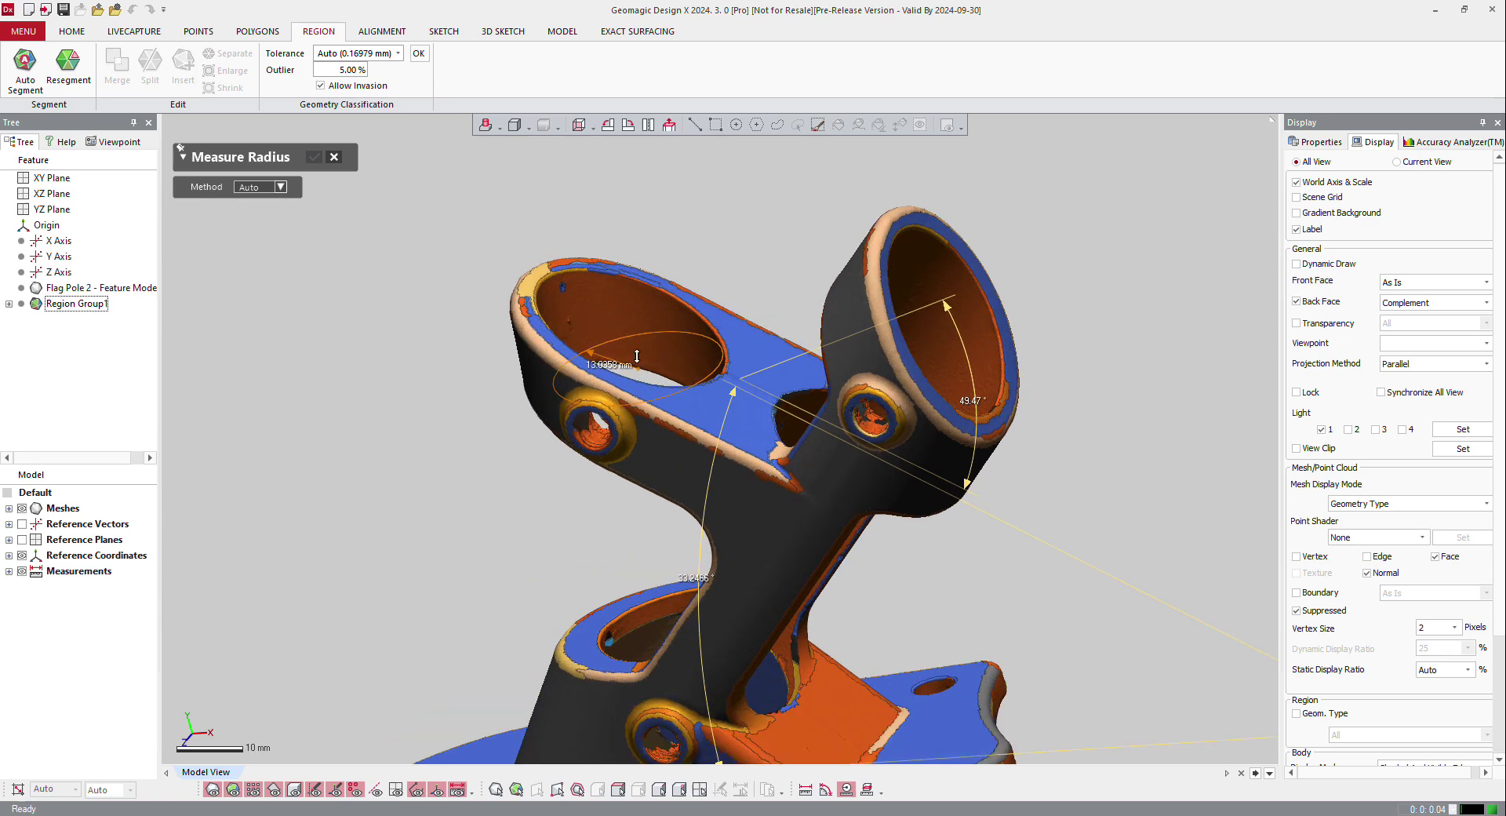
left_click(620, 315)
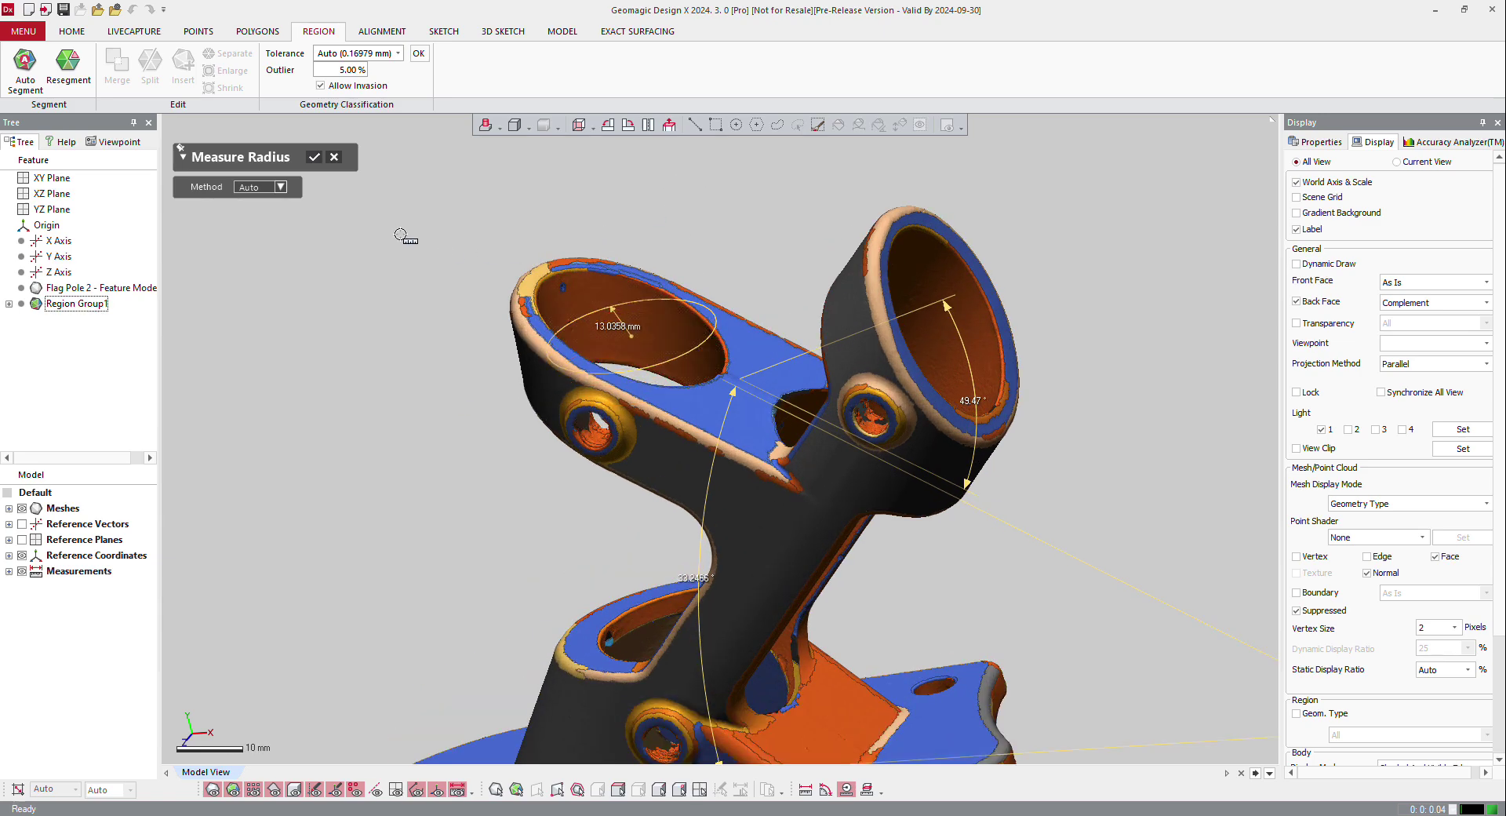
left_click(913, 274)
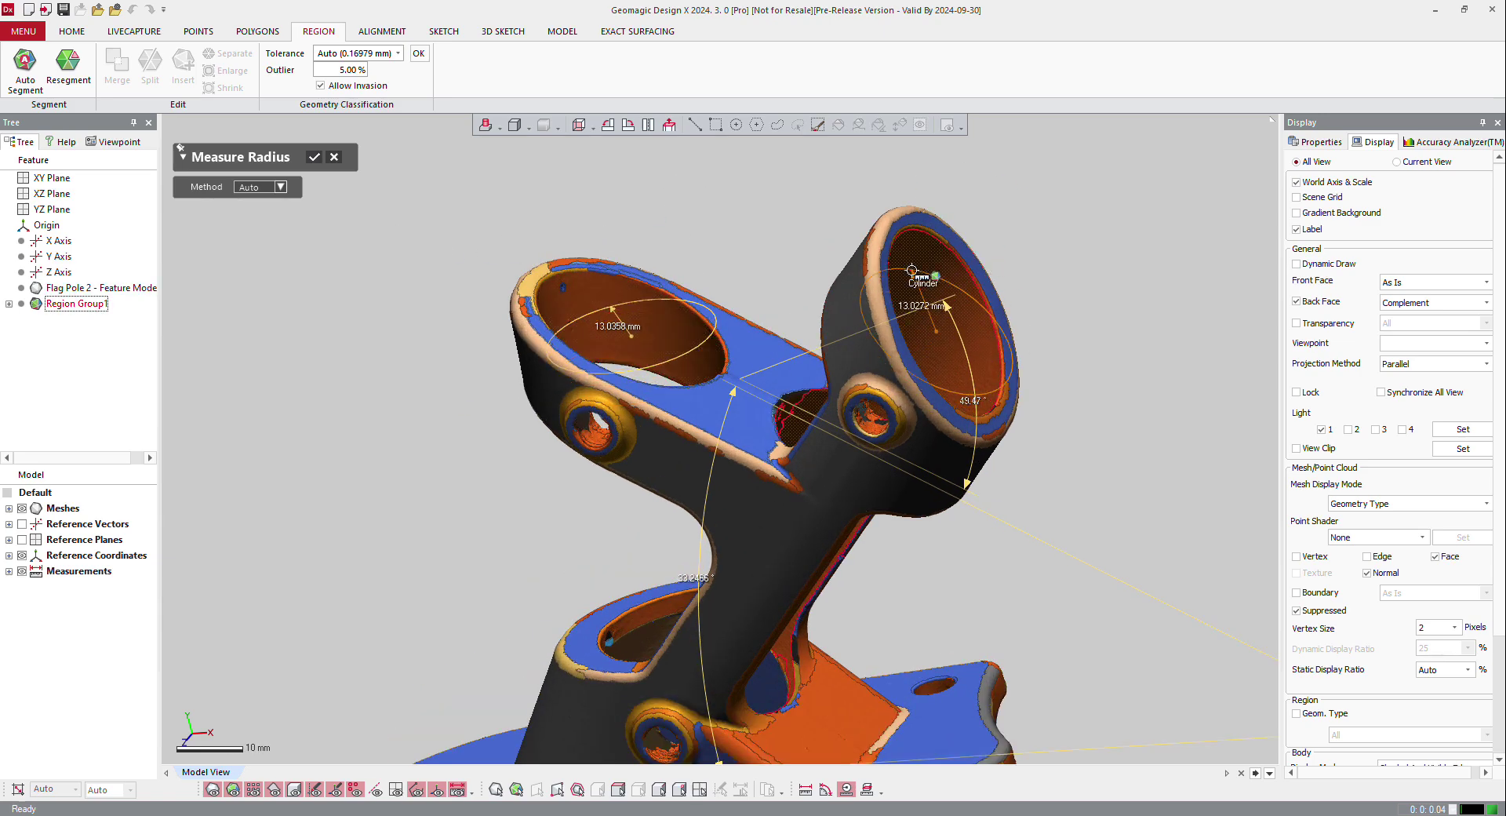
scroll(719, 225, "down", 3)
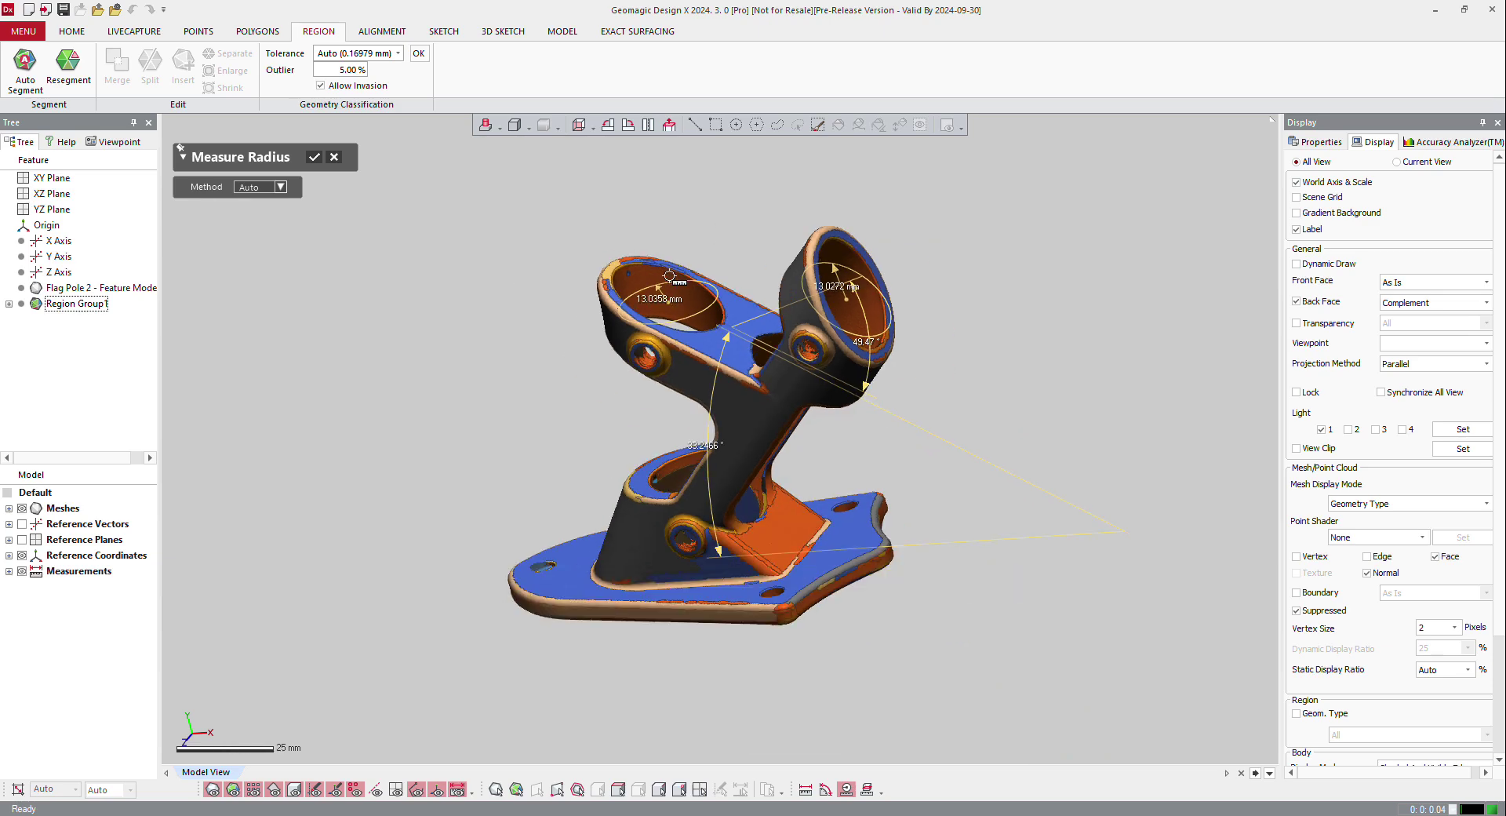
left_click(314, 157)
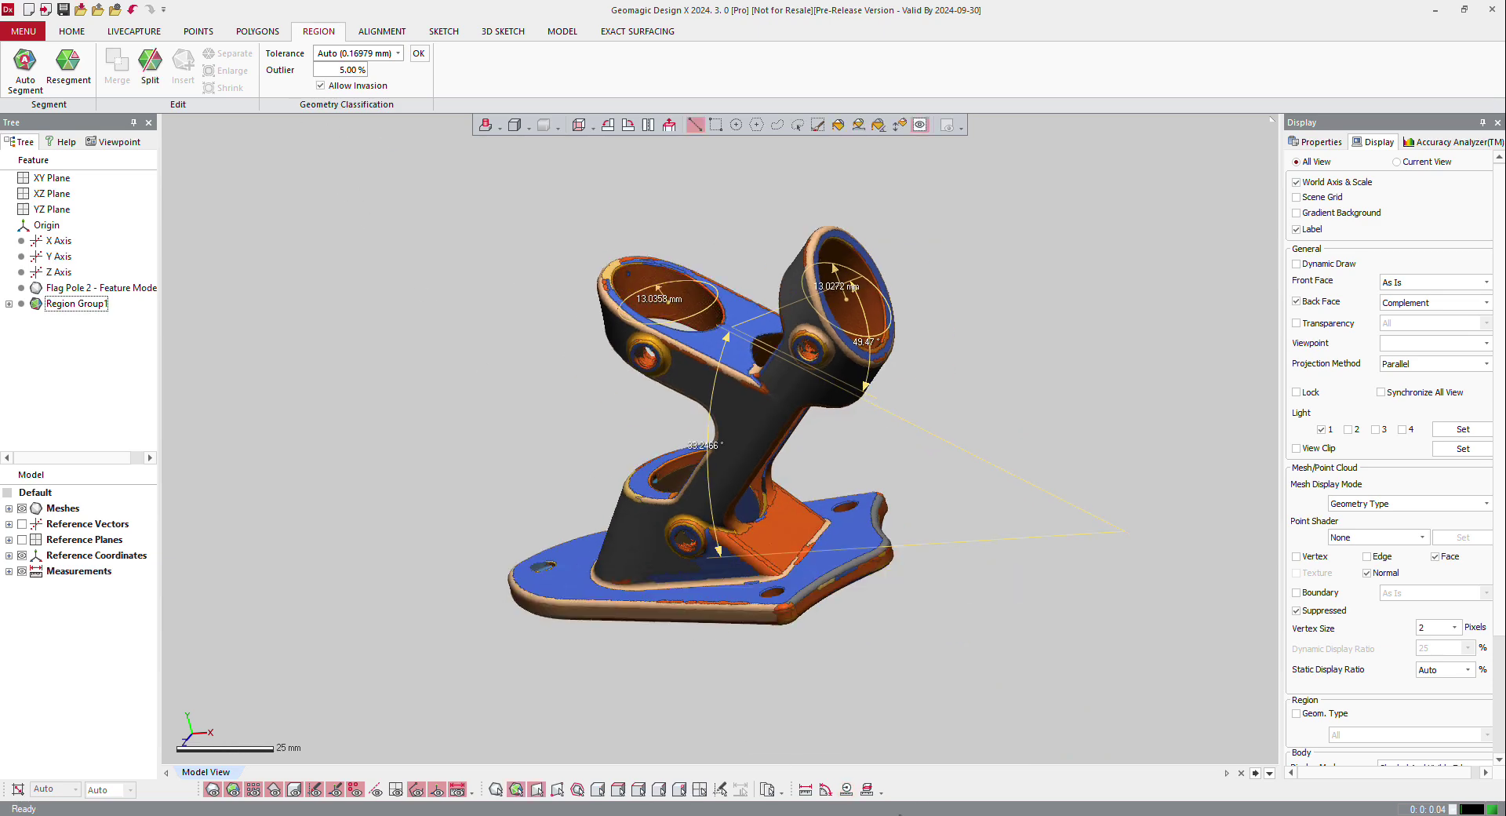
Start a section measurement and set the whole flag pole mesh as target entity instead of the individual regions
left_click(867, 789)
right_click_drag(604, 452, 764, 429)
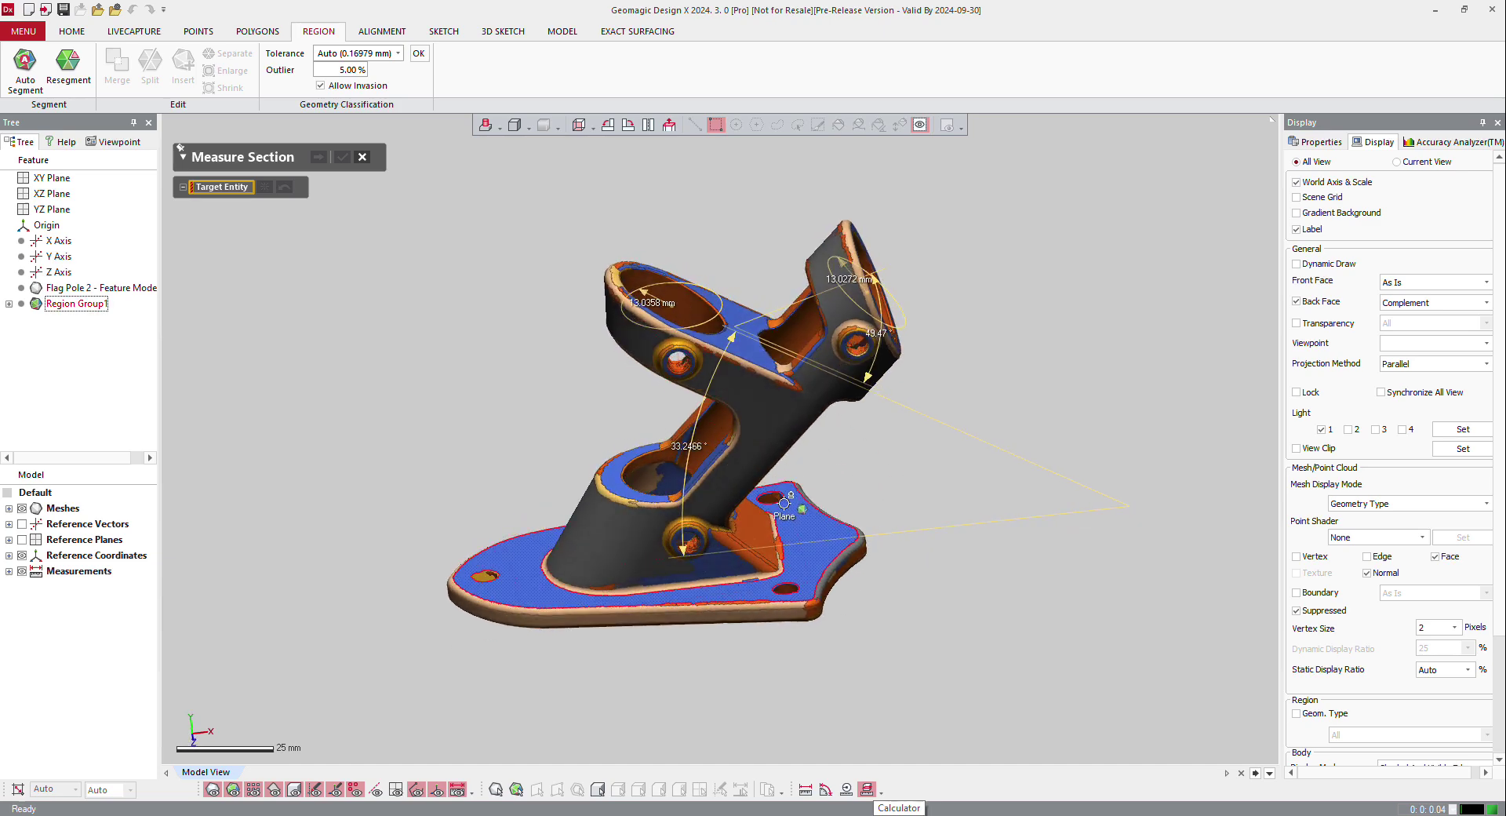
left_click(764, 429)
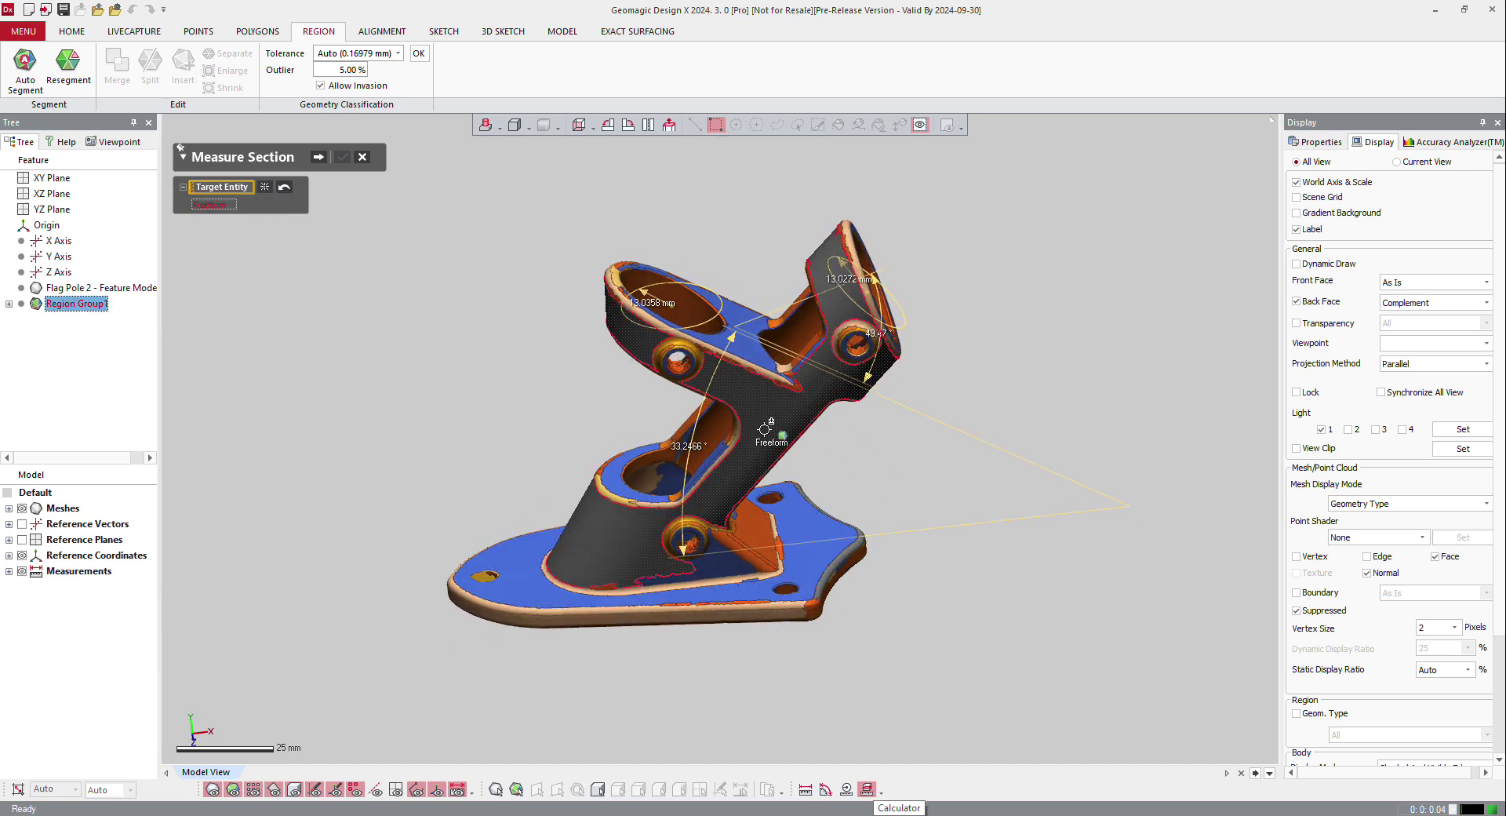
left_click(263, 188)
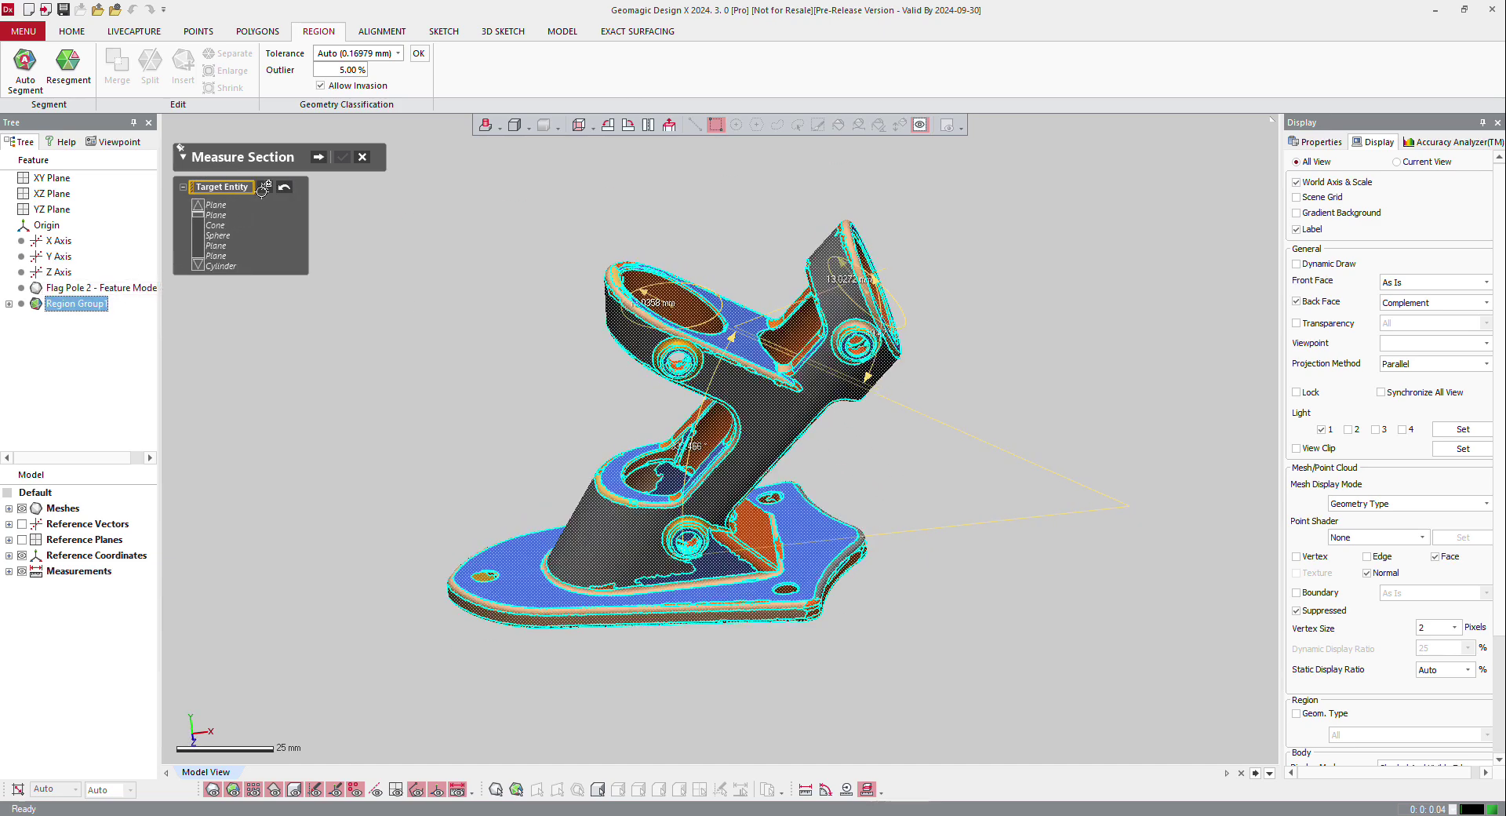
left_click(263, 189)
left_click(74, 289)
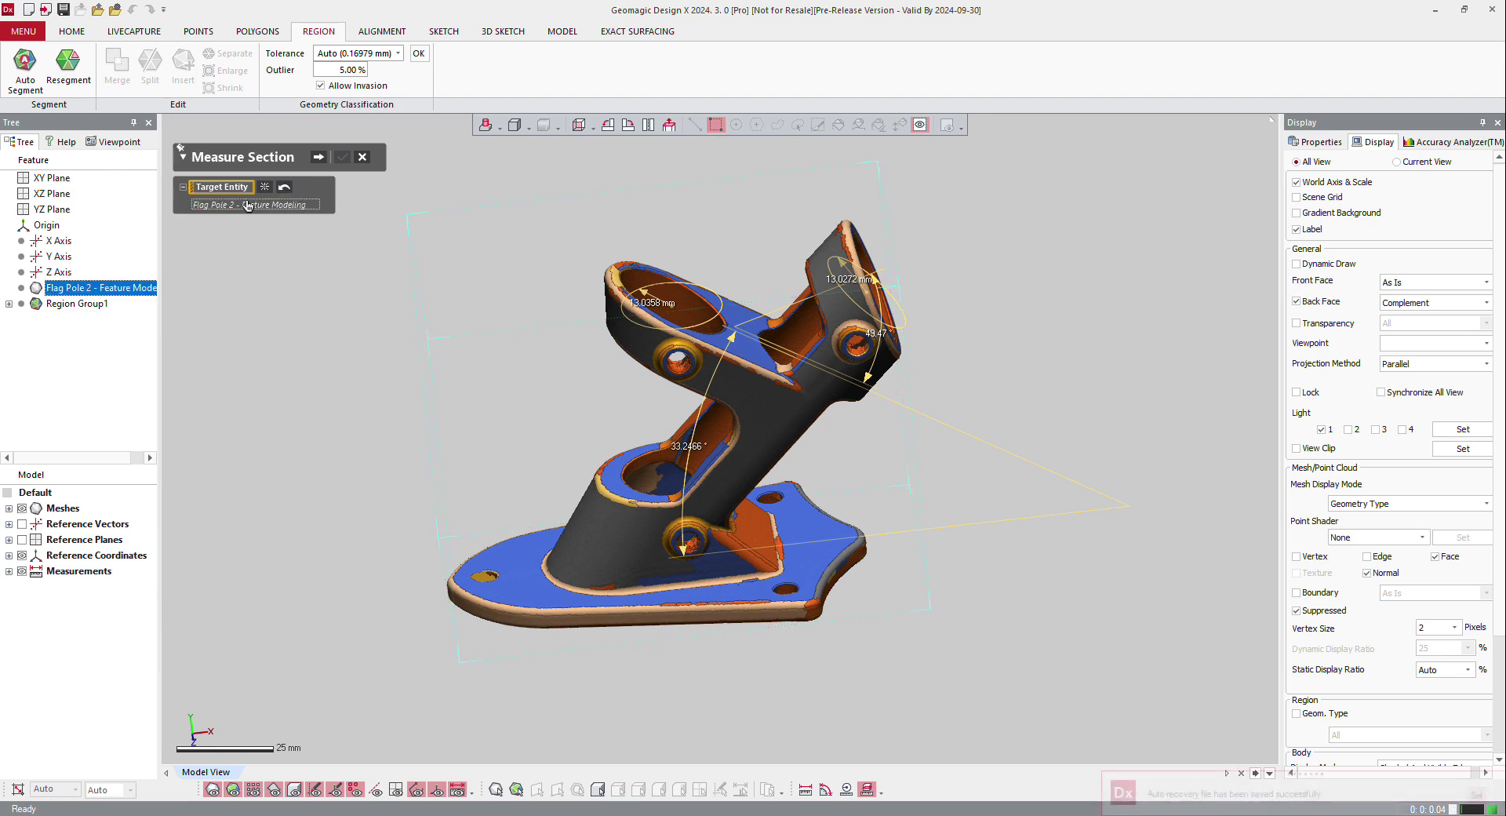
left_click(320, 157)
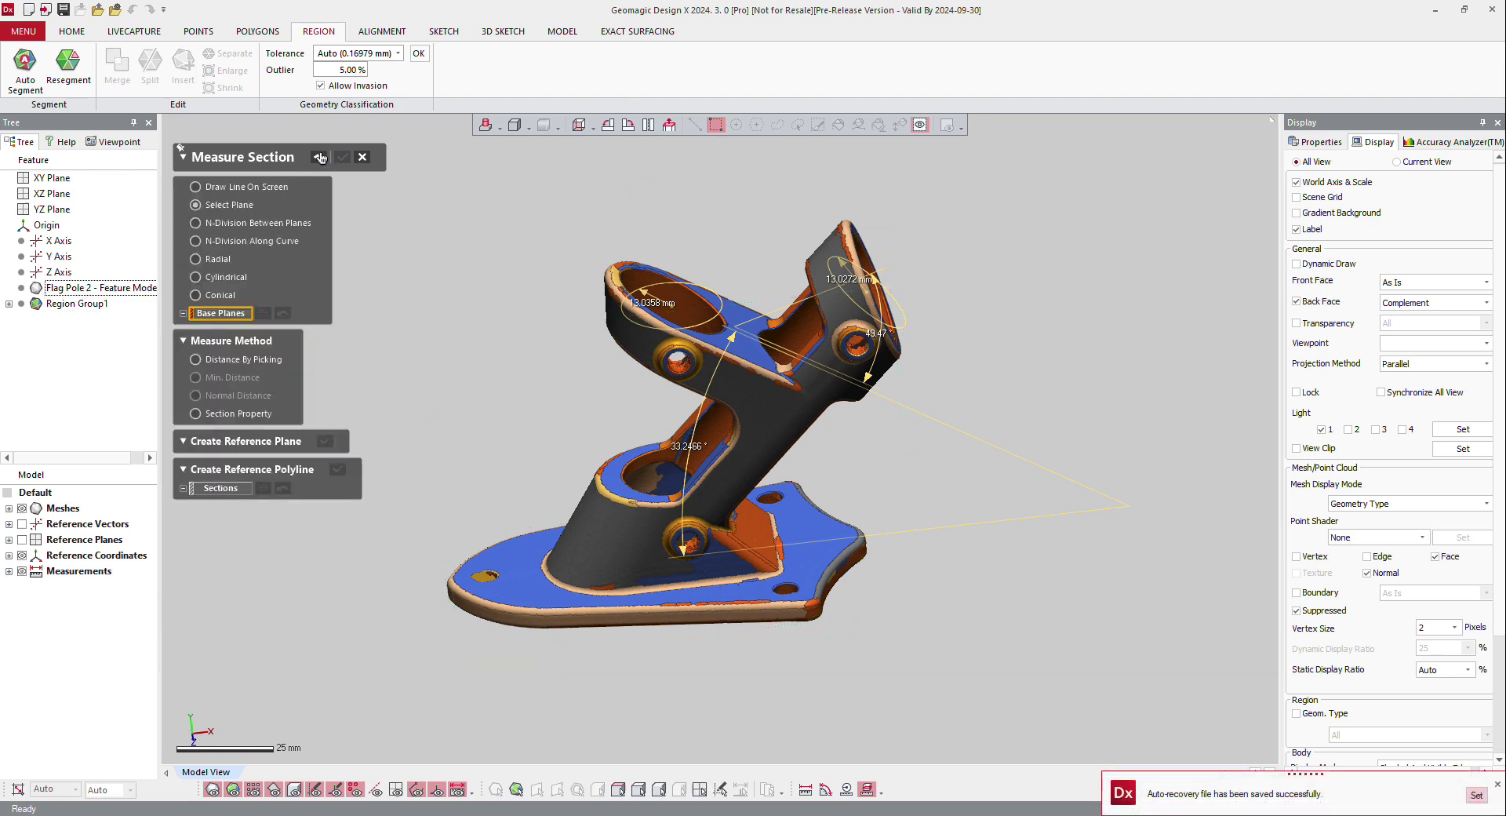
Place the section plane on the upper arm's planar region, offset it slightly into the arm, and choose the Distance By Picking method
left_click(733, 326)
right_click_drag(825, 353, 810, 356)
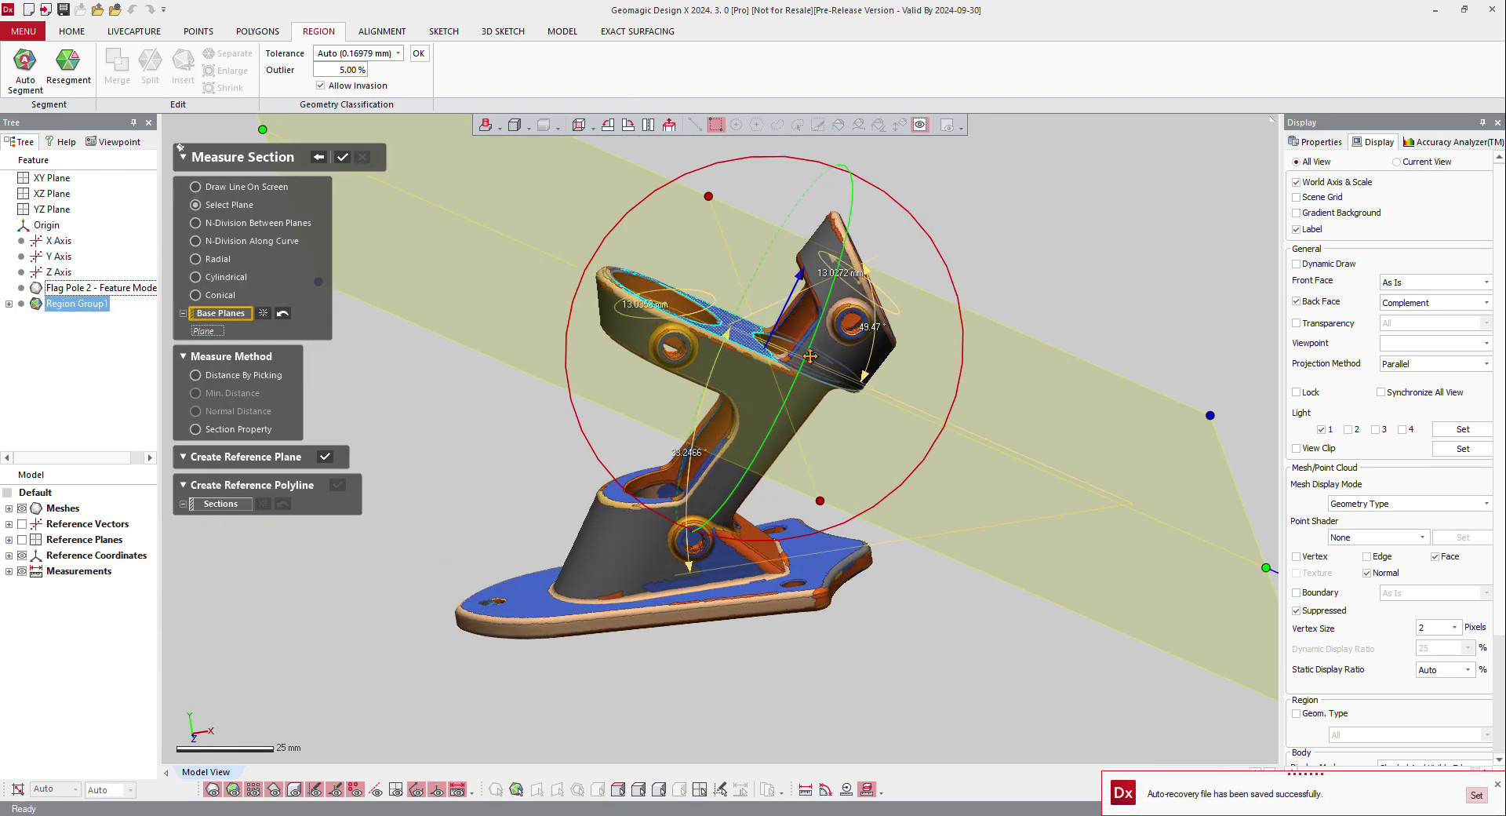
left_click_drag(793, 284, 780, 312)
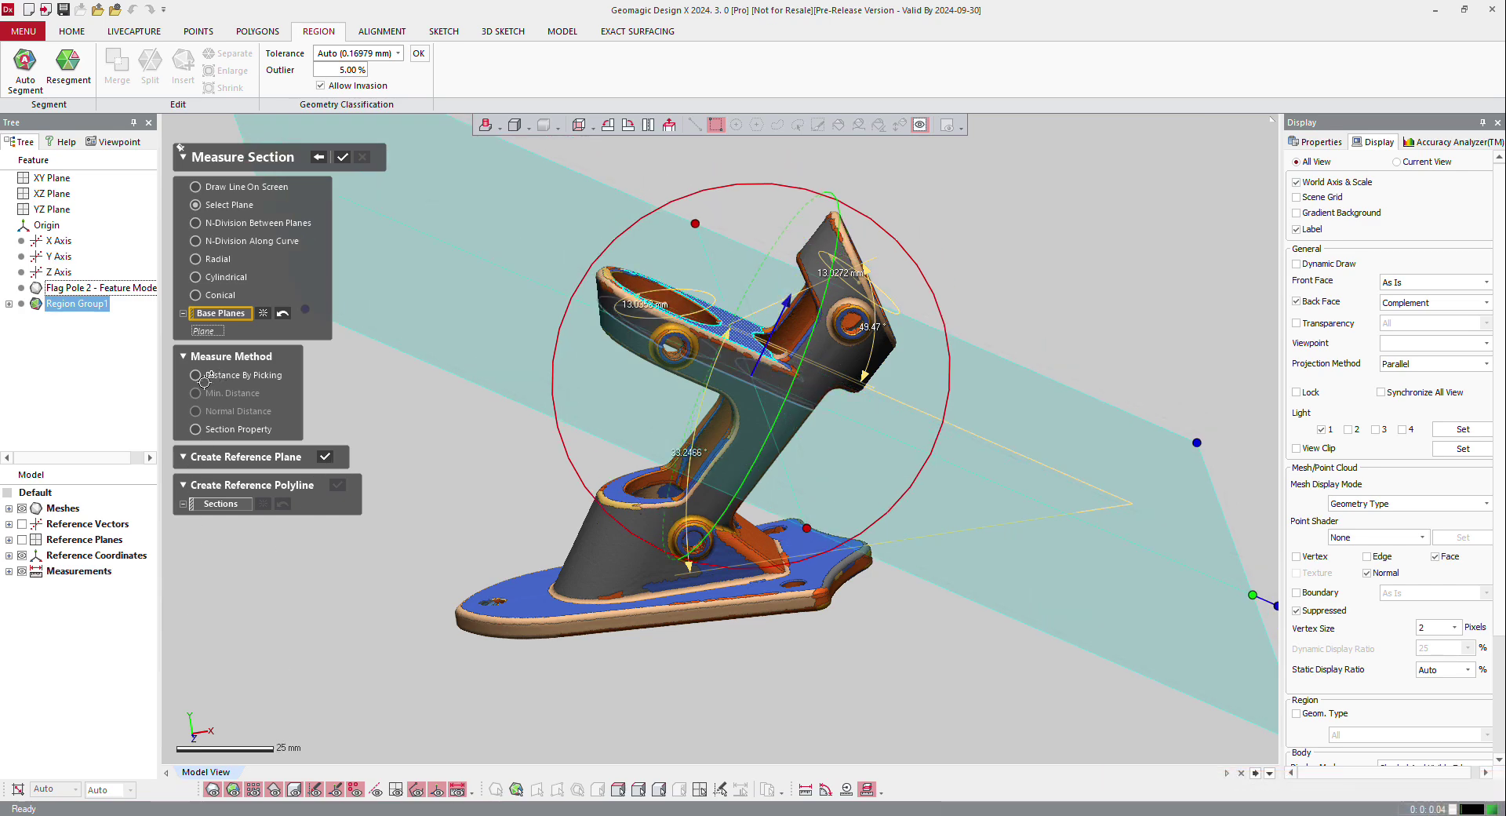
left_click(223, 433)
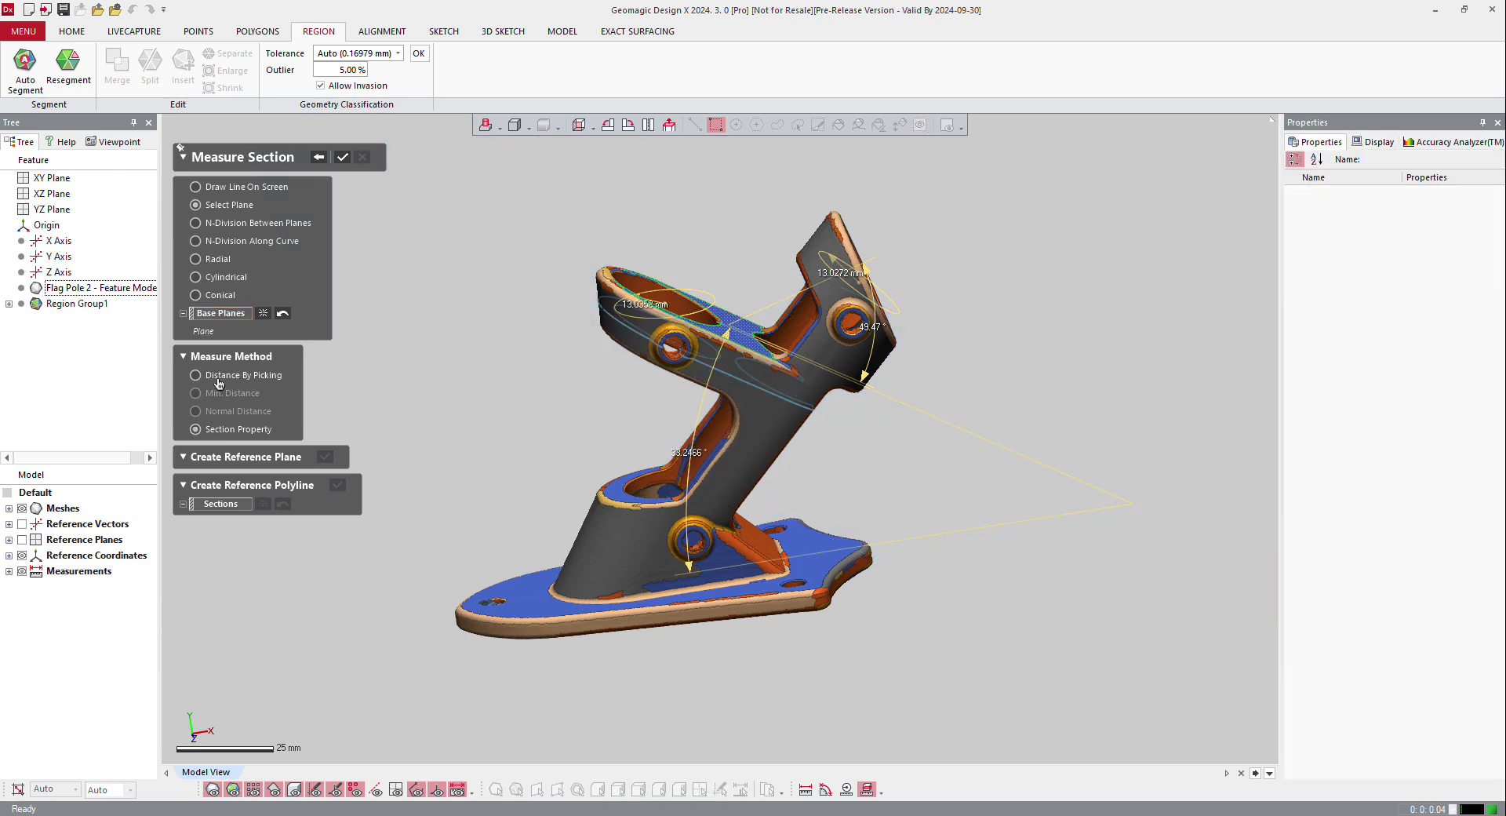
Hide the mesh and measure the arm's width by picking points on the section's two opposite outer edges
left_click(212, 790)
right_click_drag(693, 384, 634, 604)
scroll(630, 334, "up", 2)
scroll(631, 334, "up", 3)
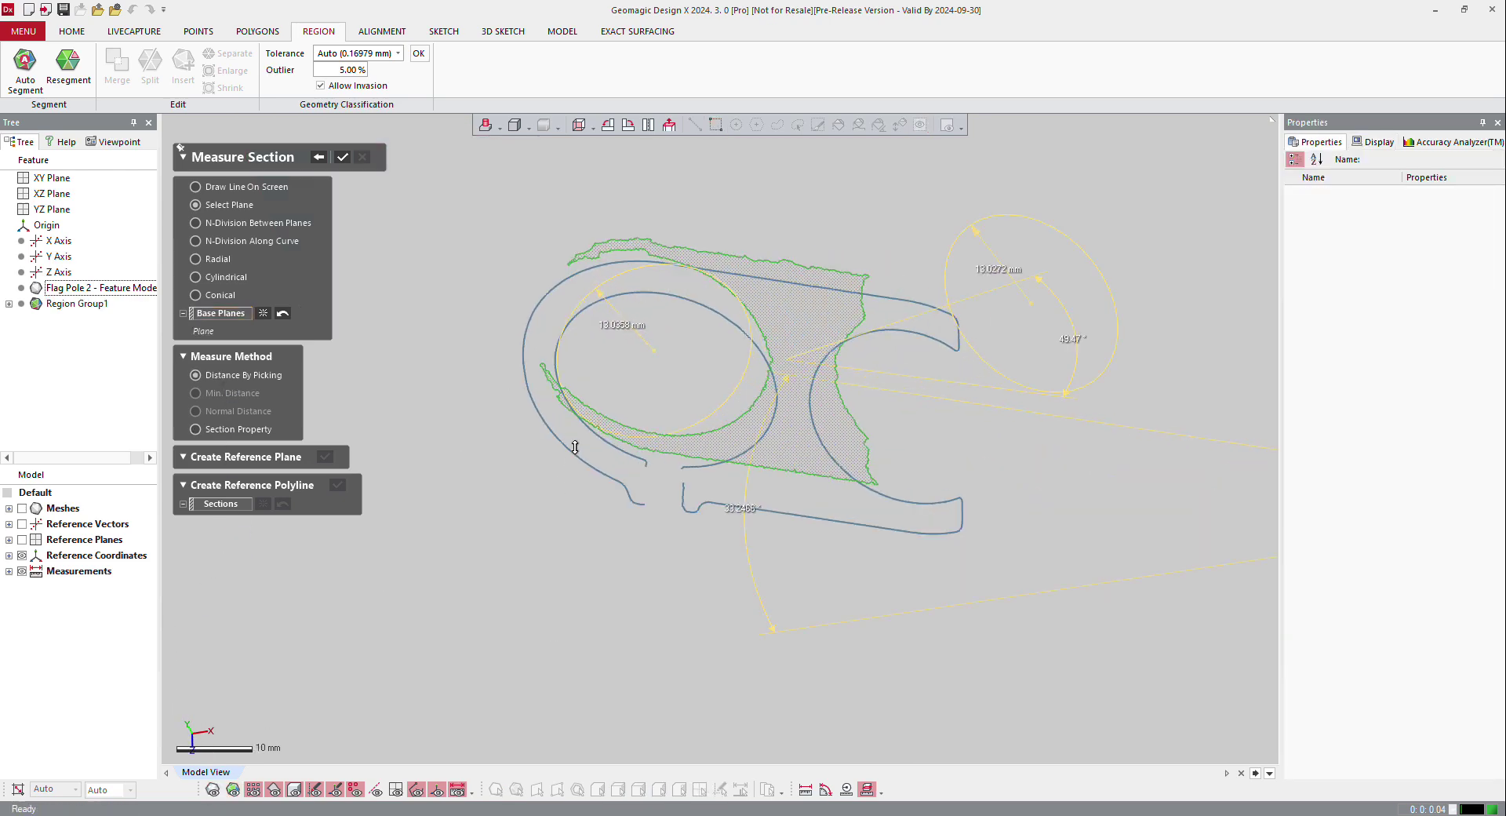
left_click(804, 515)
left_click(824, 288)
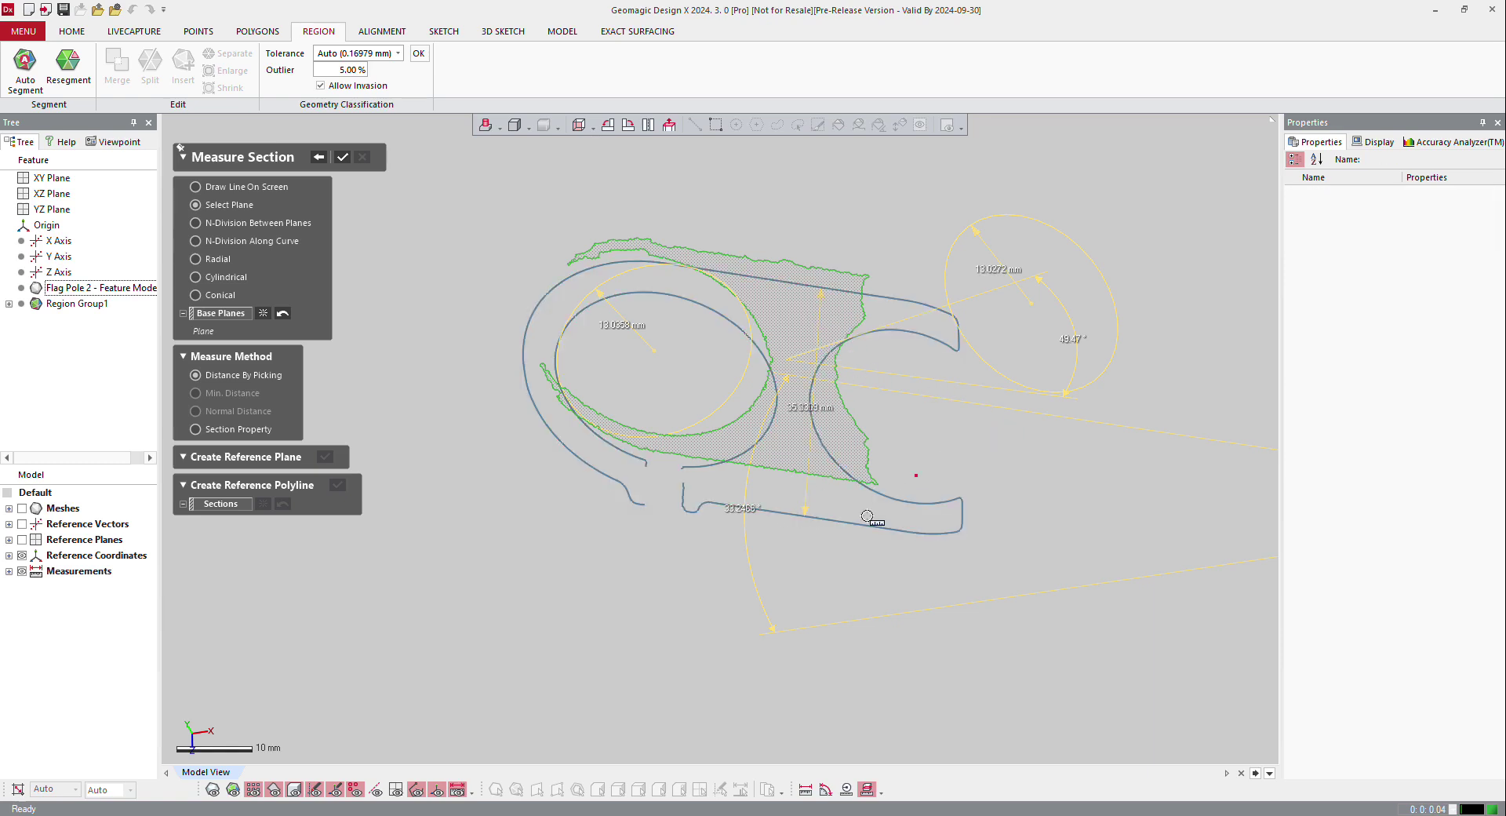